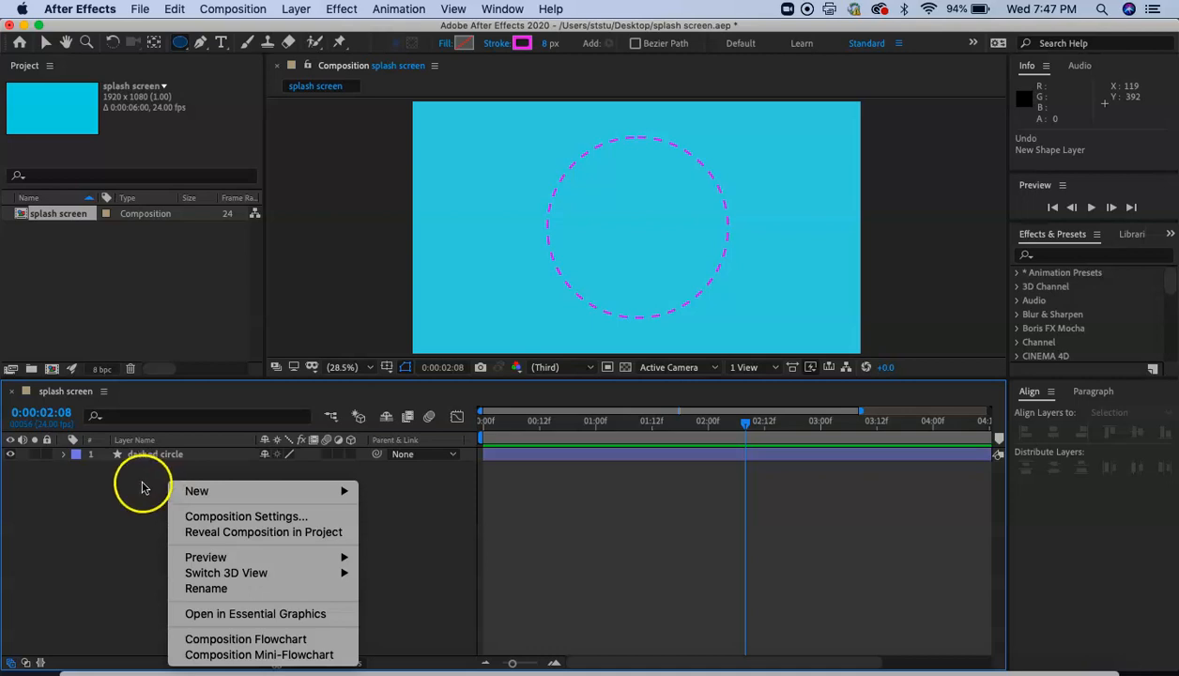
# Create a new shape layer and draw an unfilled circle with a magenta stroke inside the dashed circle
pyautogui.moveTo(204, 500)
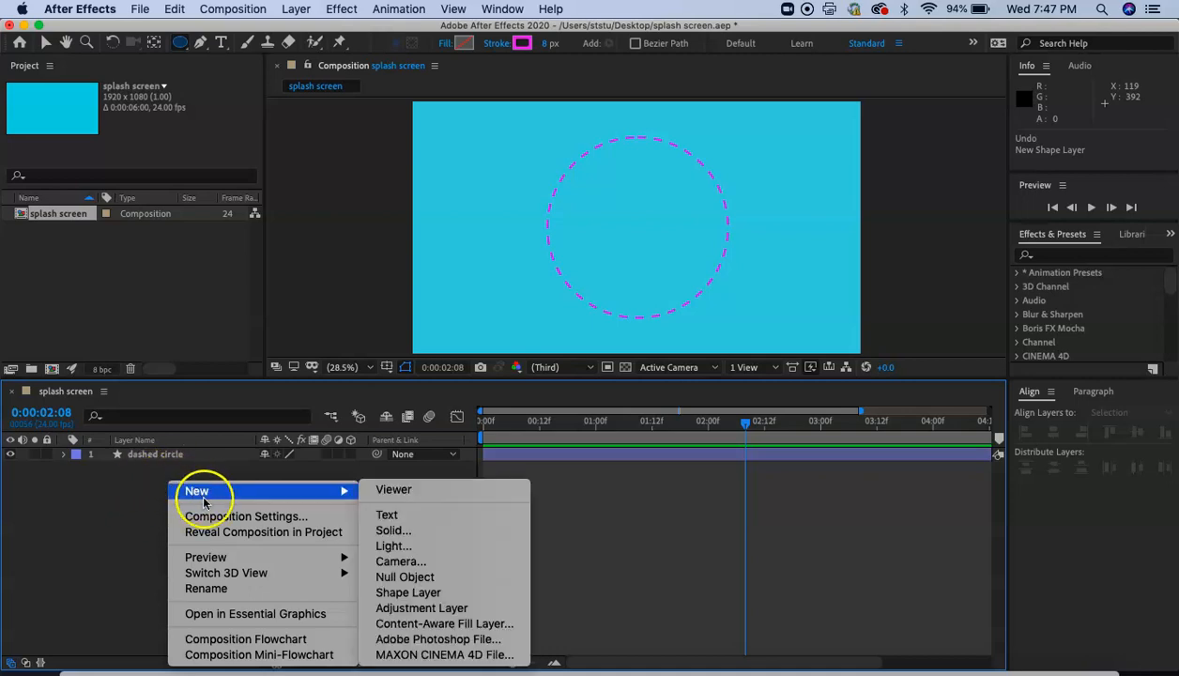
pyautogui.click(407, 592)
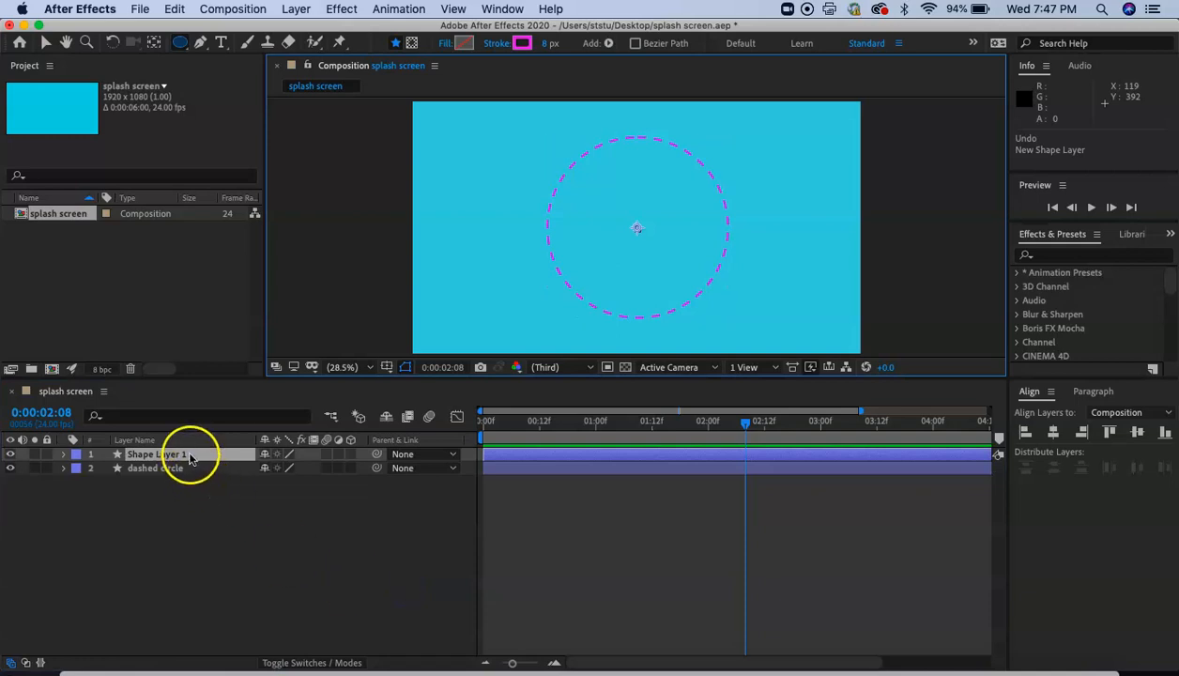
pyautogui.click(182, 45)
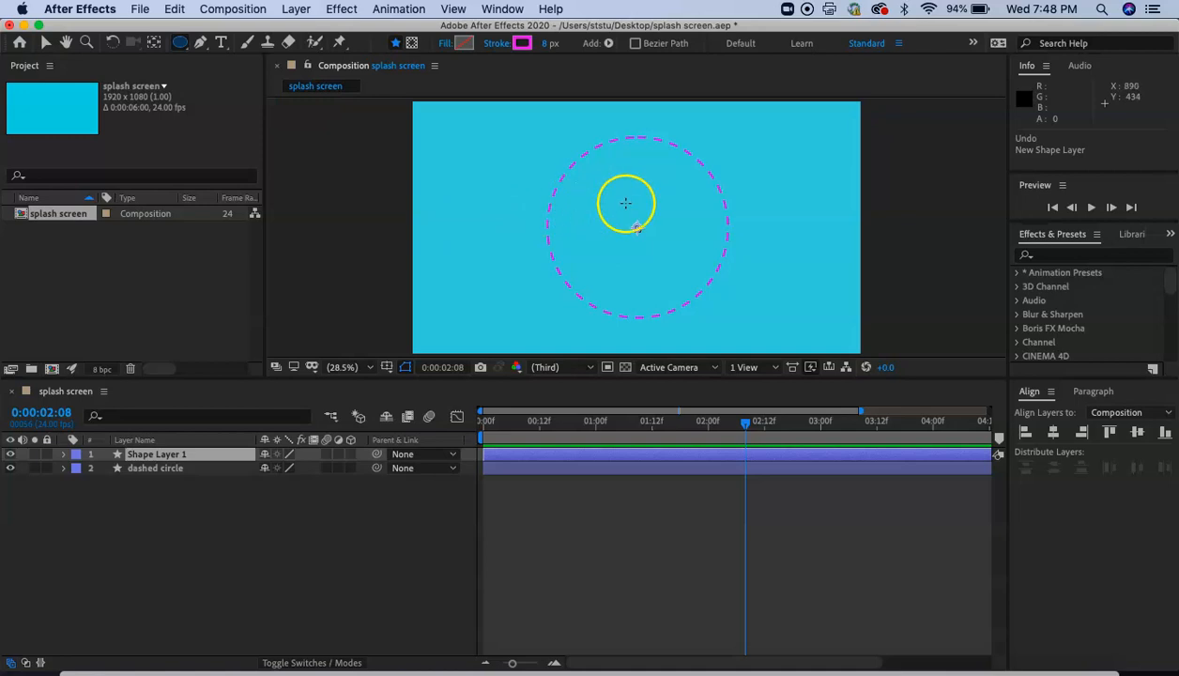
pyautogui.moveTo(591, 175)
pyautogui.mouseDown()
pyautogui.moveTo(700, 292)
pyautogui.moveTo(690, 252)
pyautogui.moveTo(720, 268)
pyautogui.mouseUp()
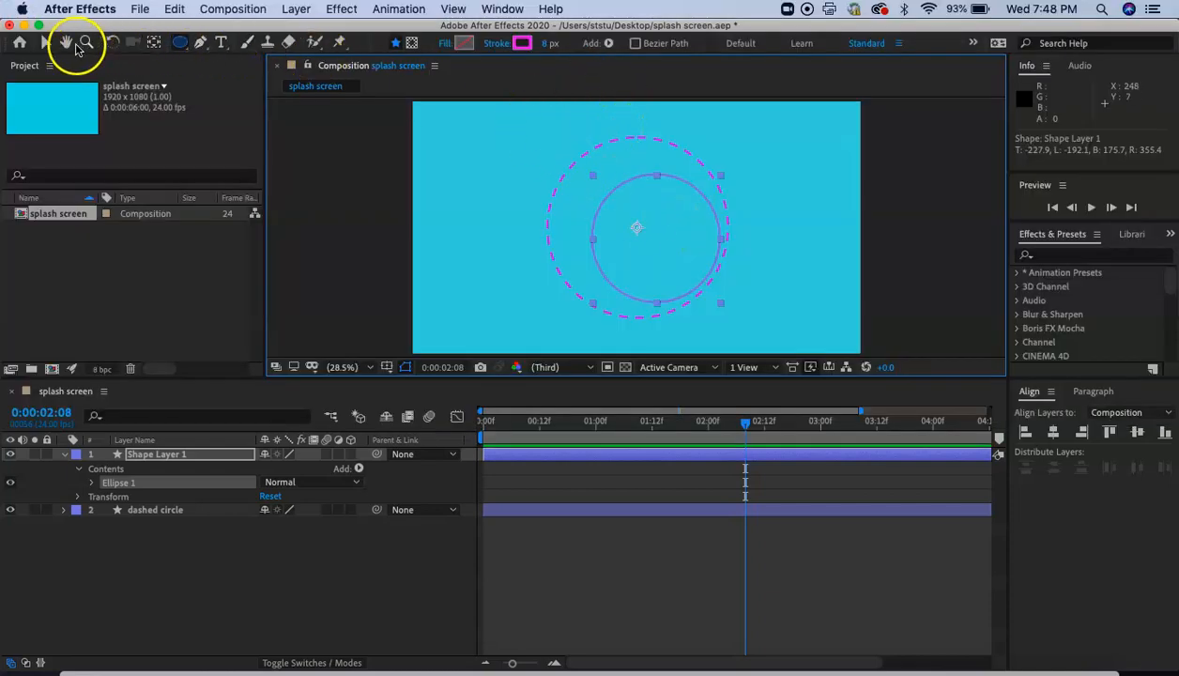
# Center the new inner circle horizontally and vertically in the composition using Align
pyautogui.click(45, 43)
pyautogui.moveTo(660, 211); pyautogui.dragTo(655, 213)
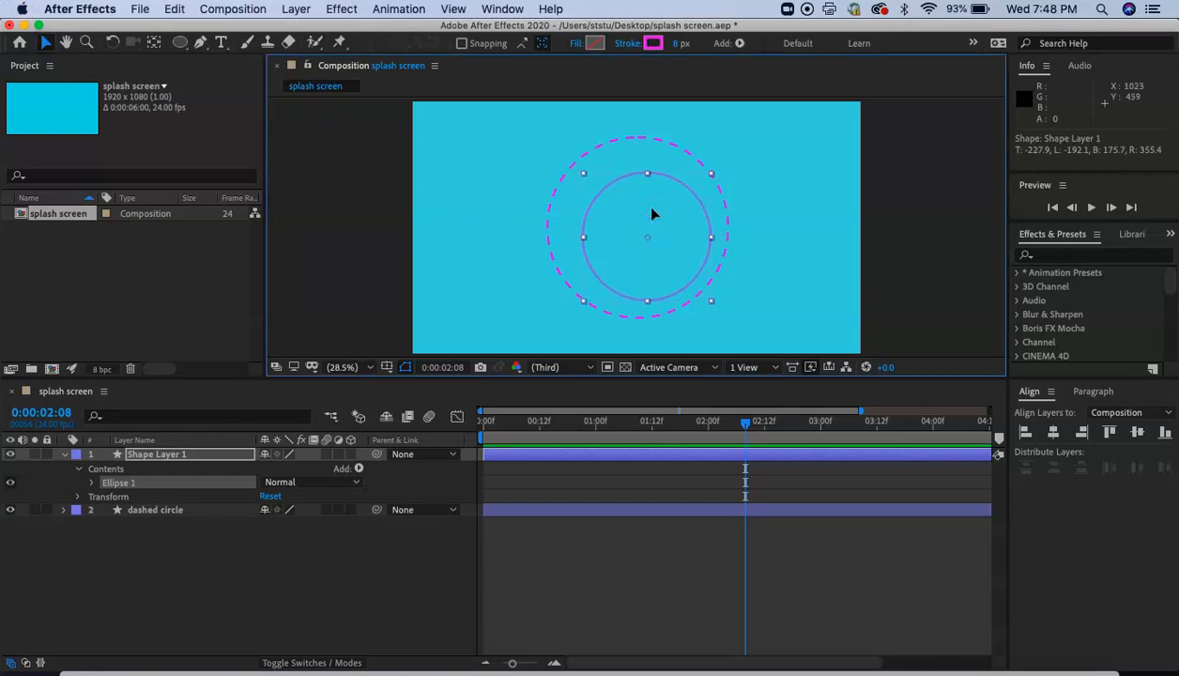
pyautogui.click(1033, 394)
pyautogui.click(1053, 434)
pyautogui.click(1137, 434)
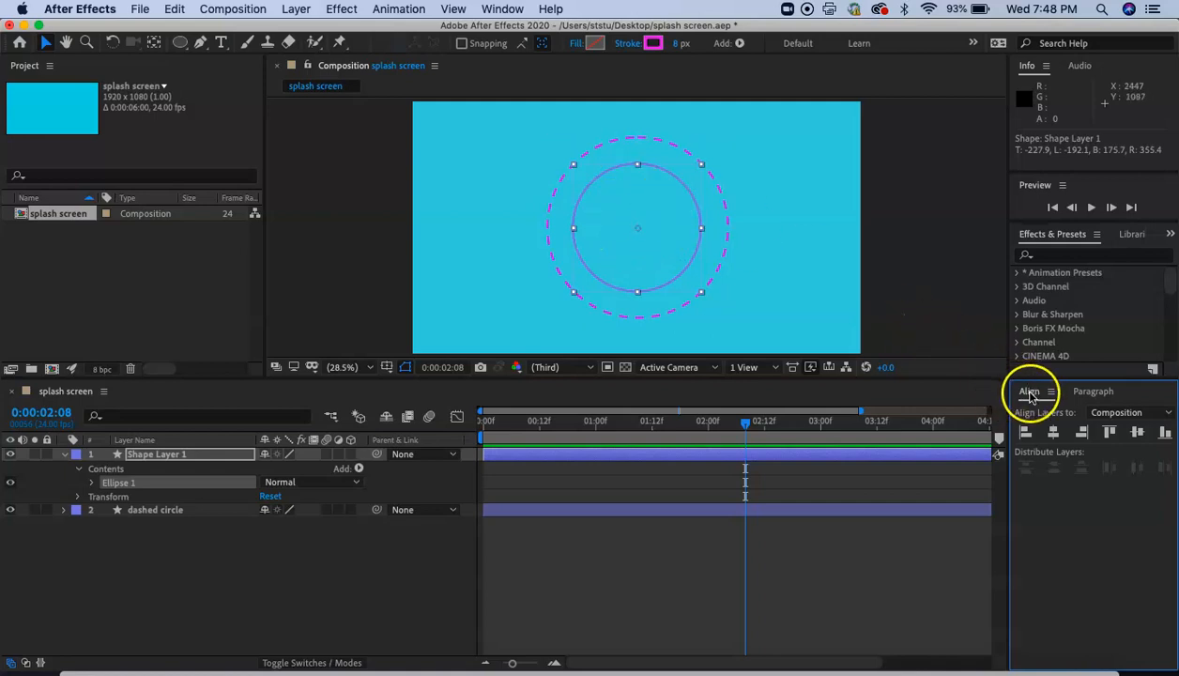
pyautogui.click(500, 10)
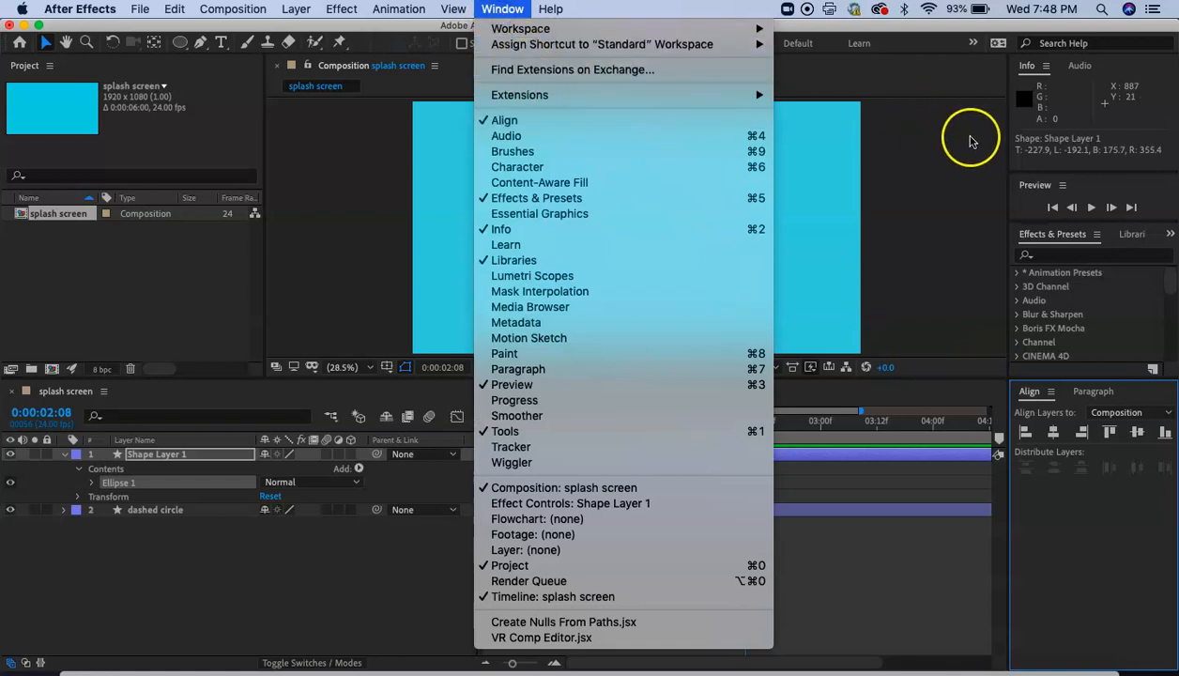
pyautogui.click(946, 161)
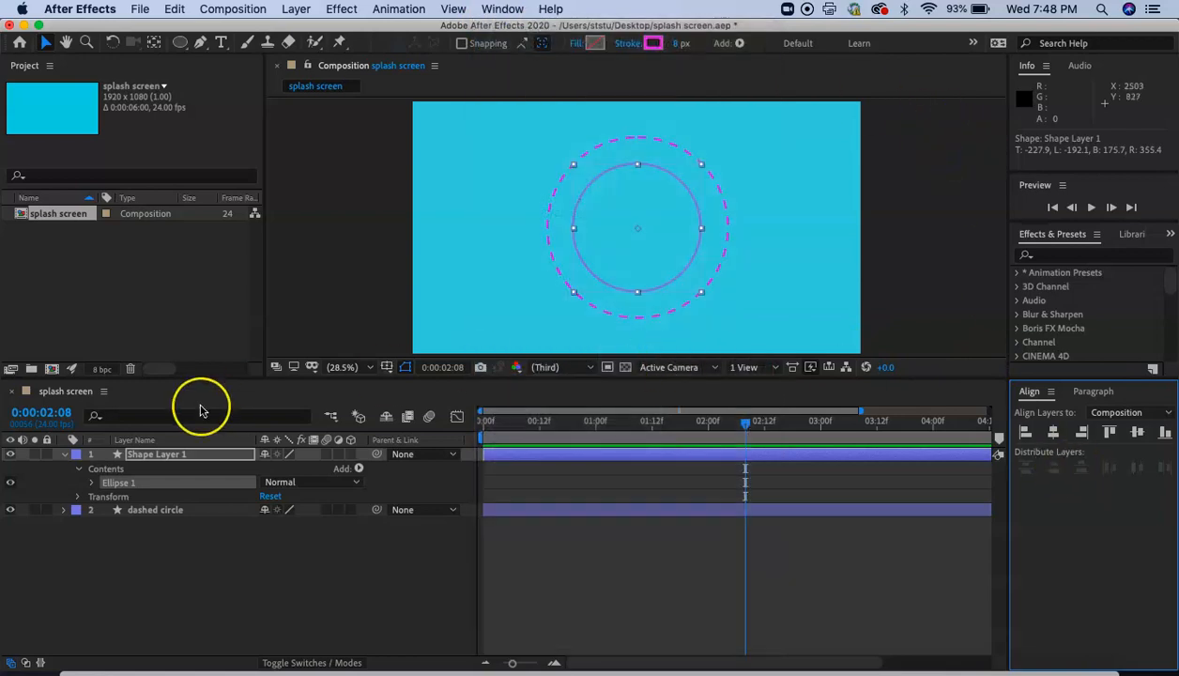
# Try to move the inner circle's anchor point to its center by hand with the Pan Behind tool
pyautogui.click(584, 266)
pyautogui.click(181, 43)
pyautogui.moveTo(628, 216); pyautogui.dragTo(638, 226)
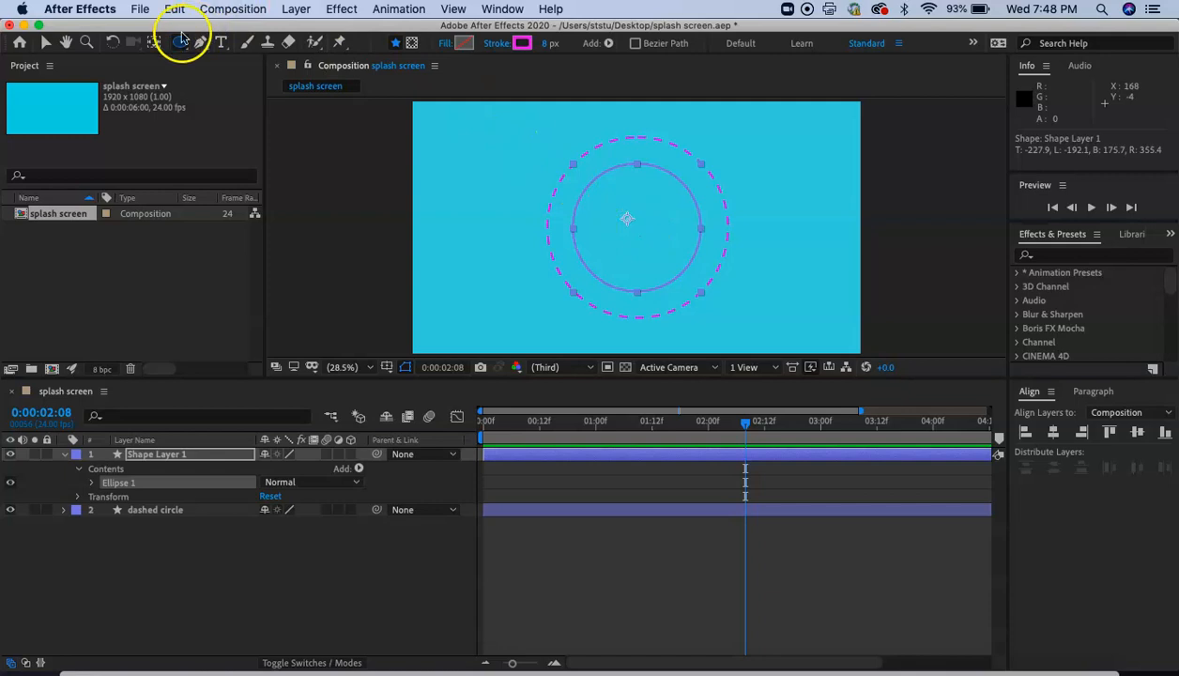
pyautogui.click(154, 42)
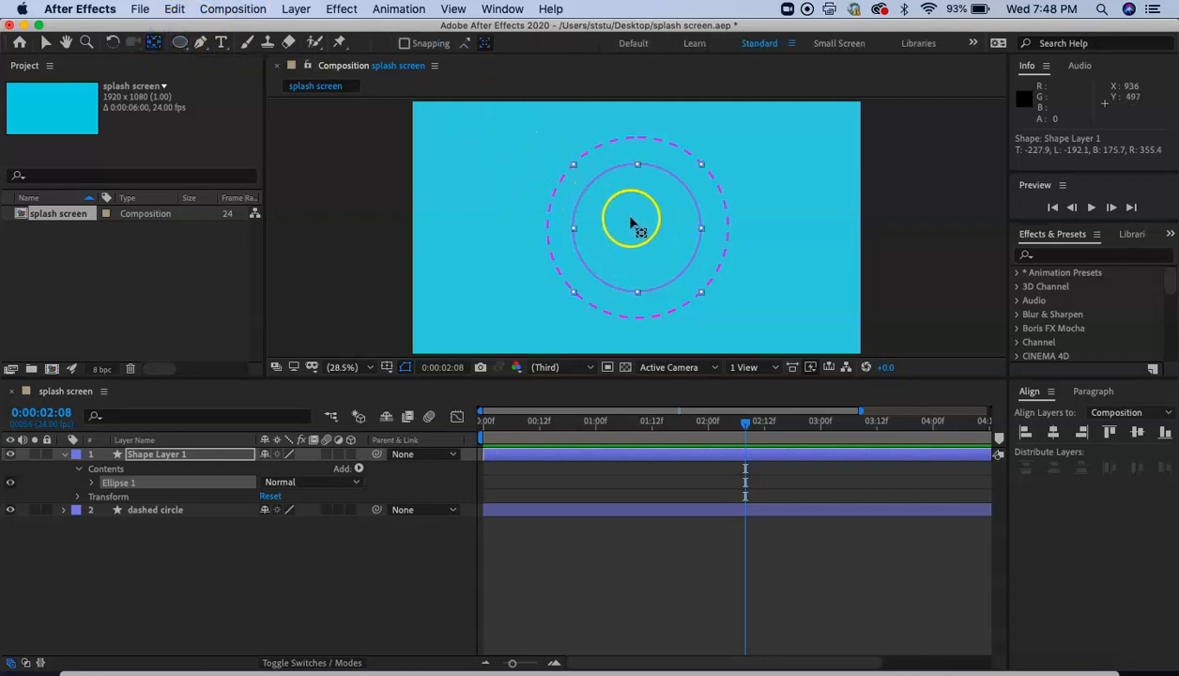
pyautogui.click(636, 226)
pyautogui.moveTo(629, 217); pyautogui.dragTo(636, 229)
pyautogui.click(642, 233)
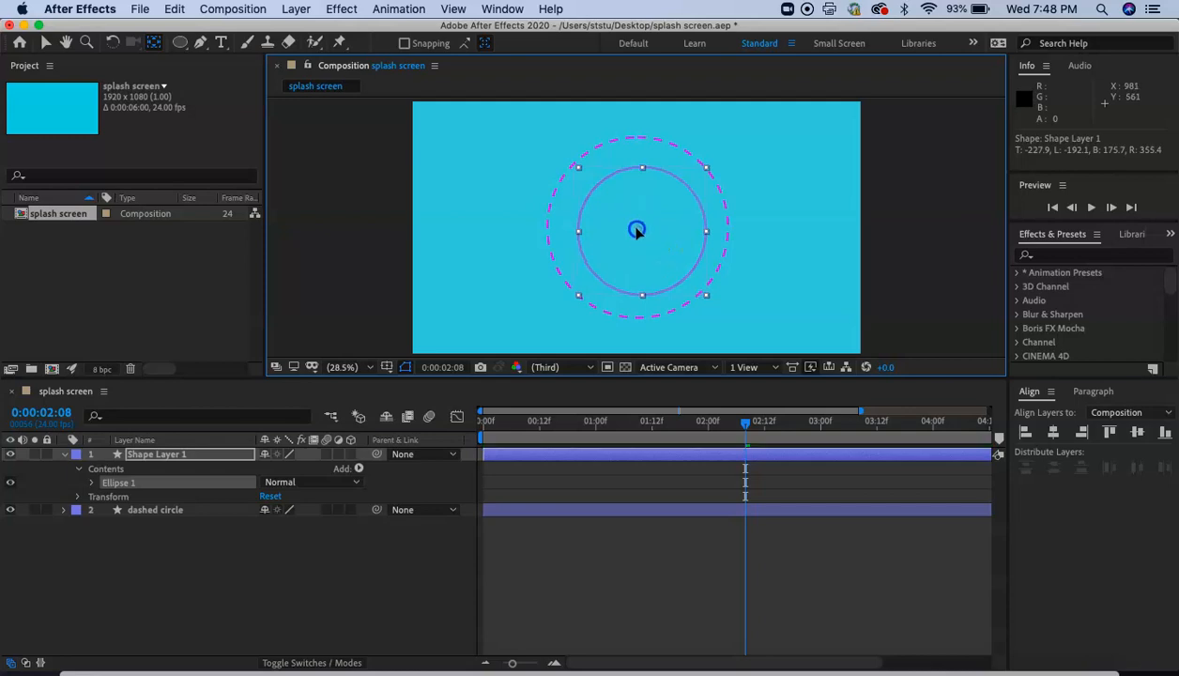
# Center the shape layer's anchor point in its layer content
pyautogui.click(297, 9)
pyautogui.moveTo(369, 188)
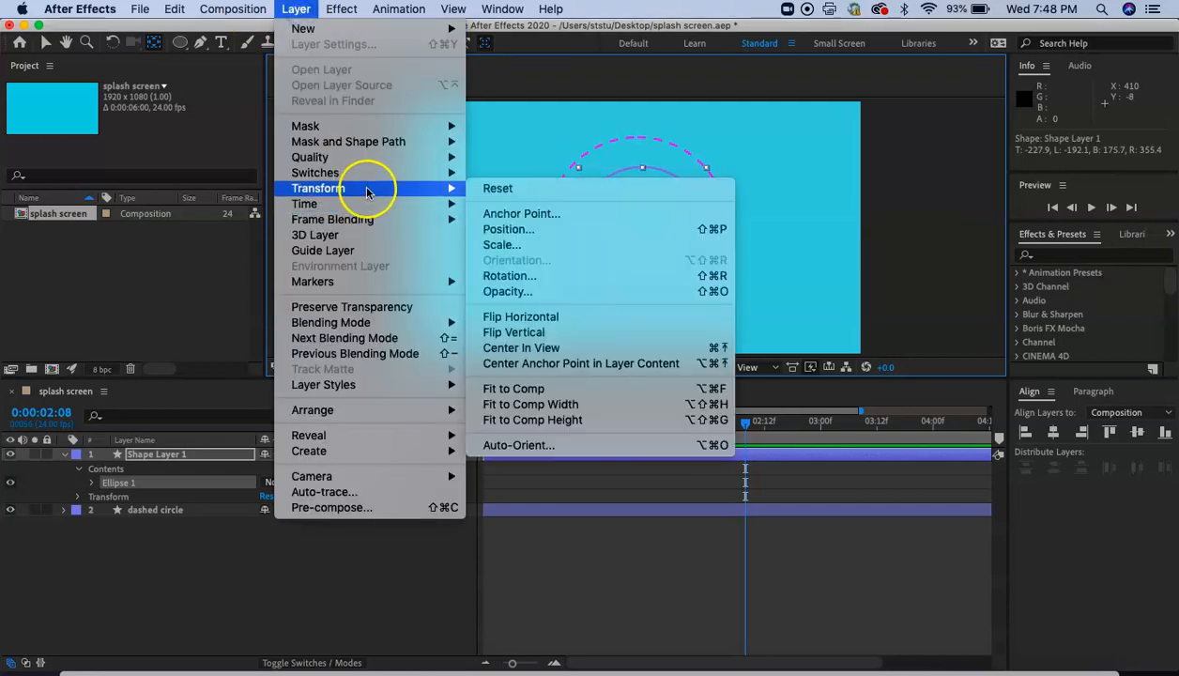
pyautogui.click(578, 365)
# Reposition the inner circle by eye near the middle of the dashed circle with the Selection tool
pyautogui.moveTo(621, 247); pyautogui.dragTo(643, 269)
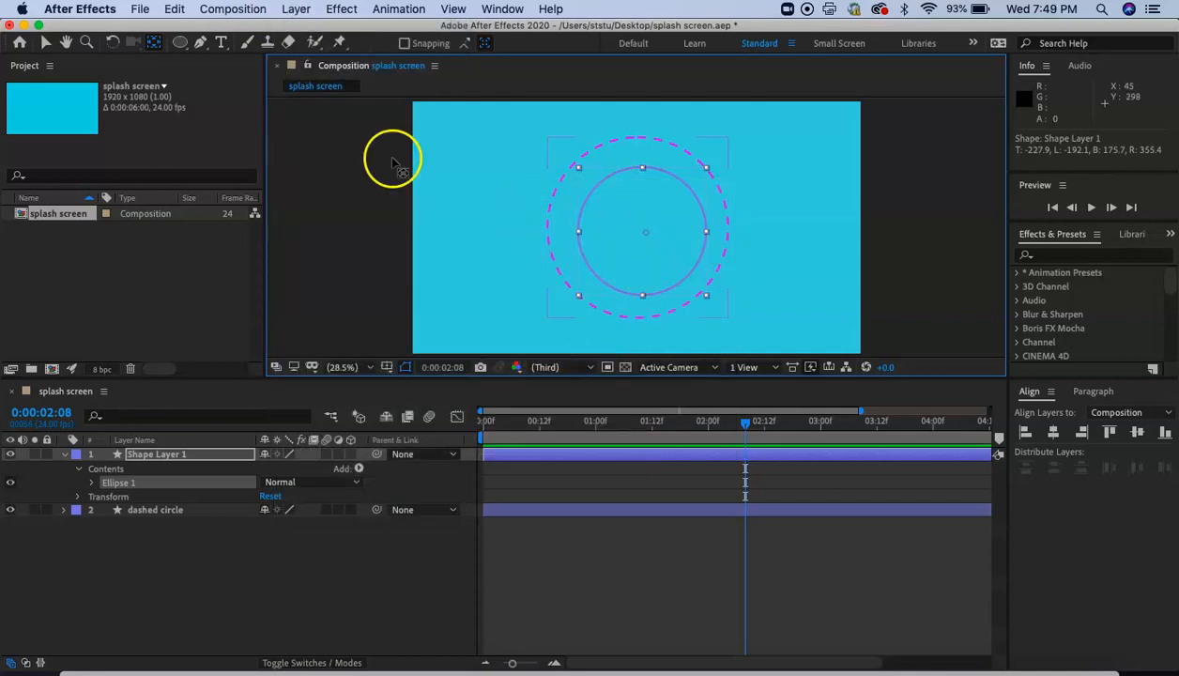
pyautogui.click(45, 43)
pyautogui.click(631, 263)
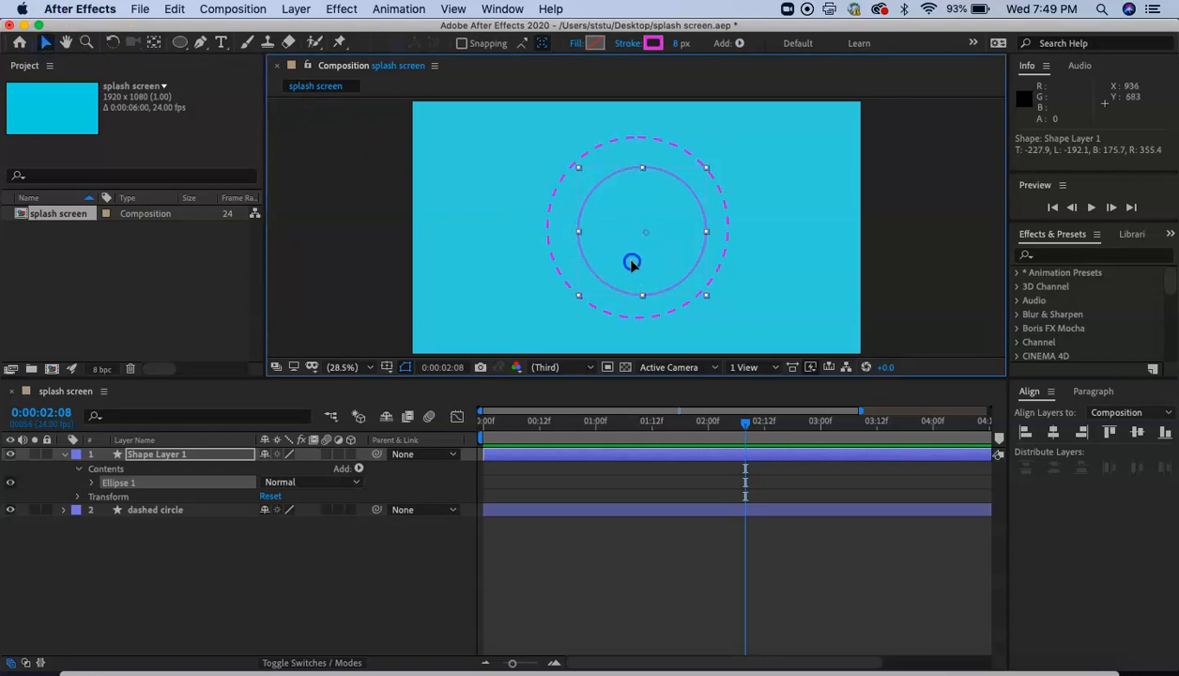
pyautogui.moveTo(628, 272); pyautogui.dragTo(627, 269)
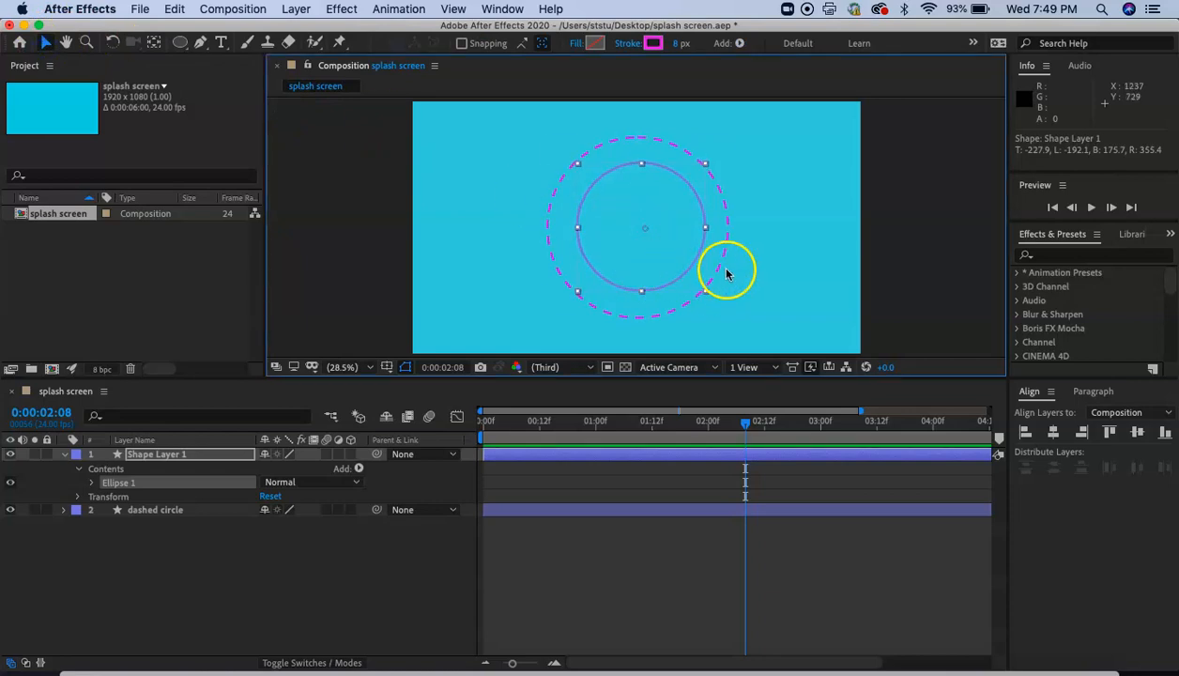
# Rename the new shape layer as filled circle
pyautogui.click(173, 458)
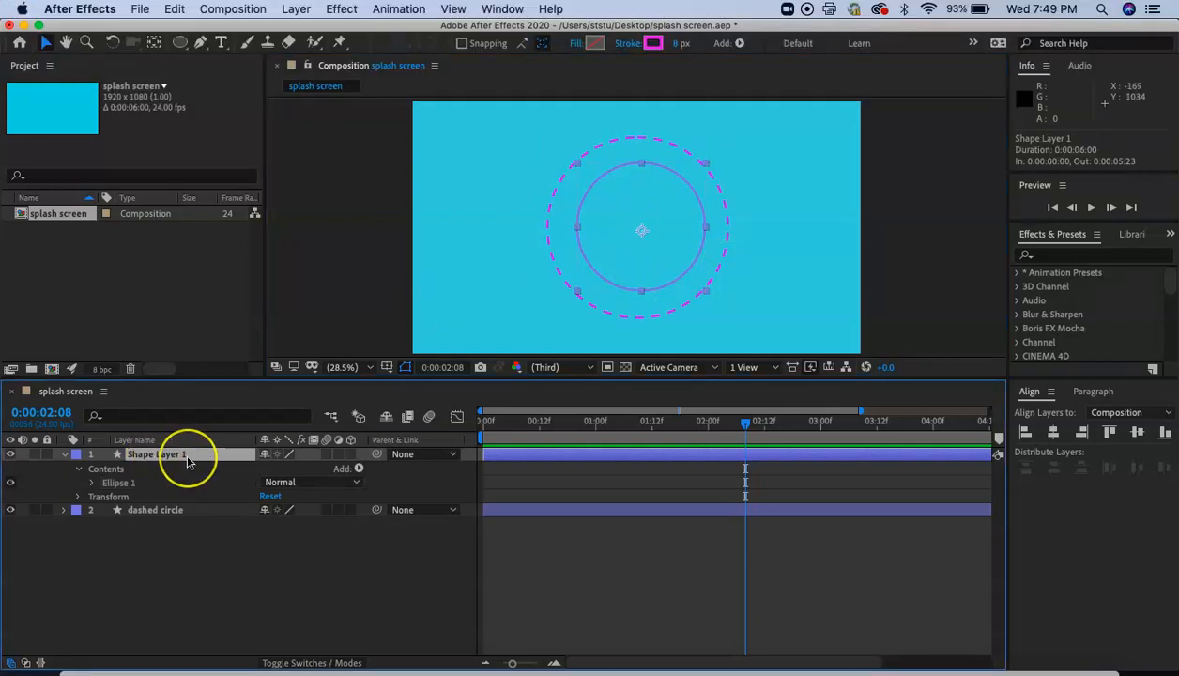
pyautogui.press('Return')
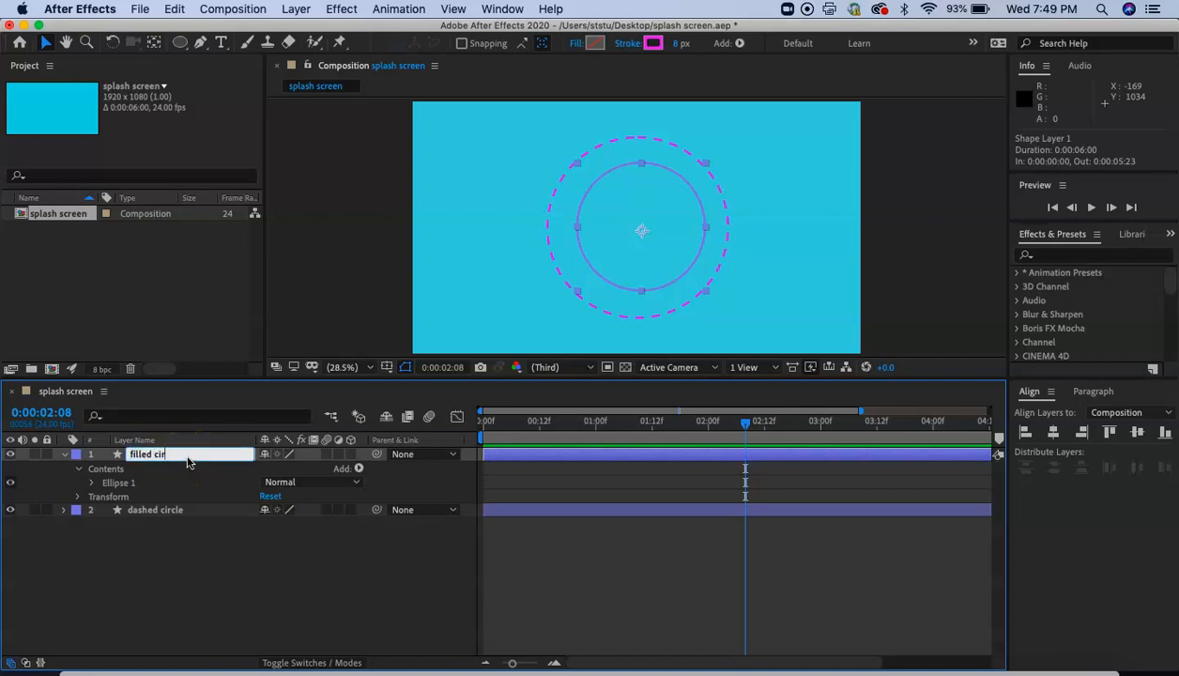
pyautogui.write('filled circle')
pyautogui.press('Return')
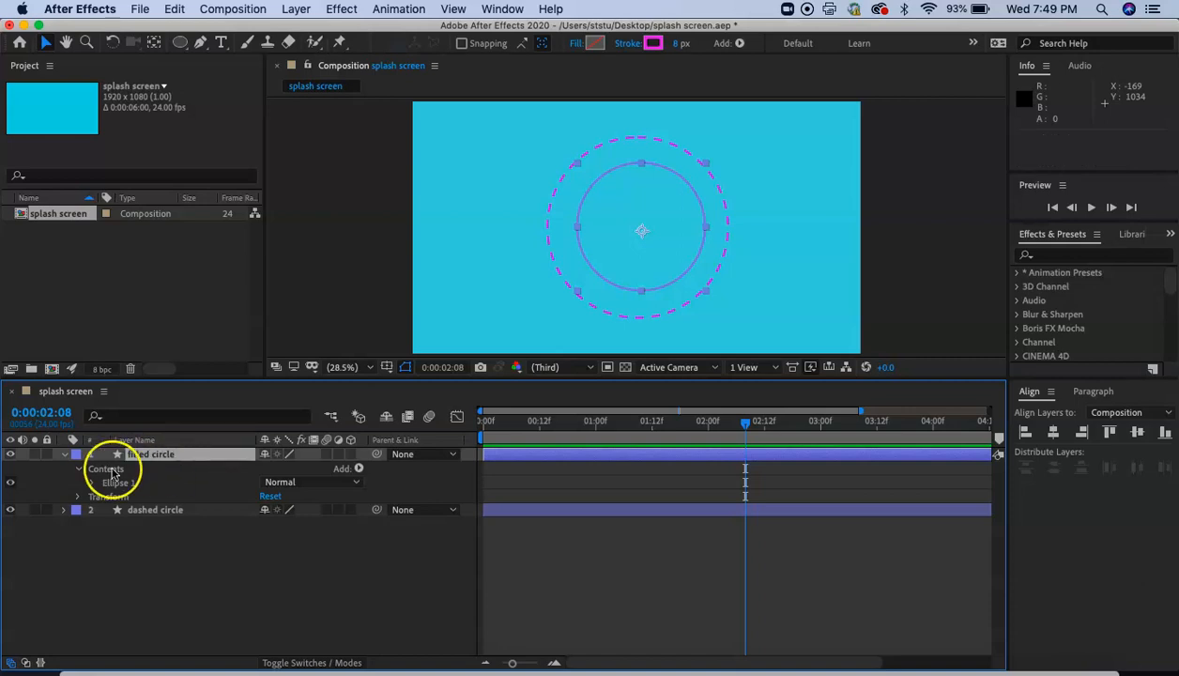
# Set the fill type of Ellipse 1 in the filled circle layer to Solid Color
pyautogui.click(145, 482)
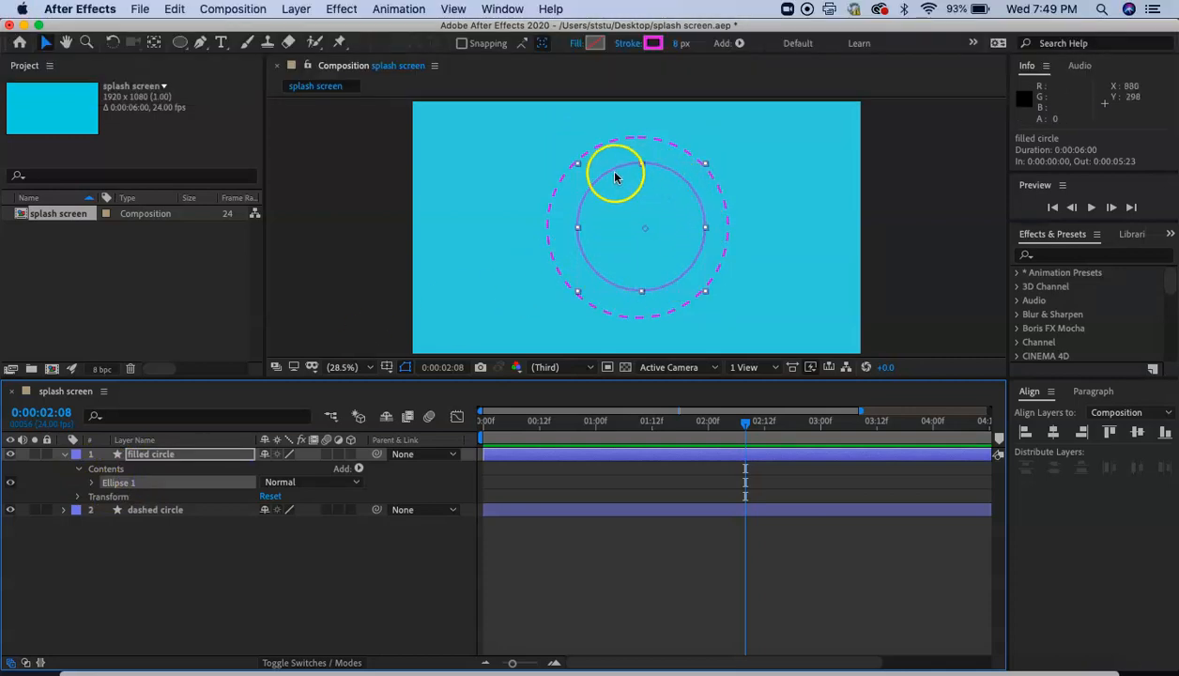
pyautogui.click(579, 49)
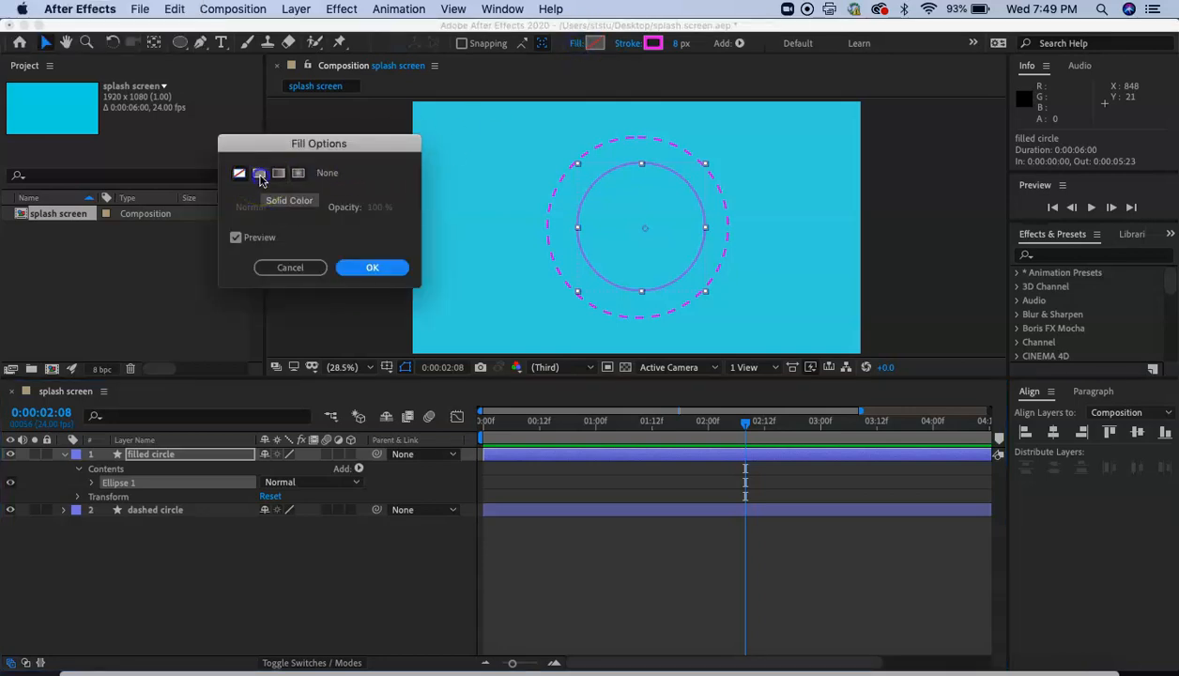
pyautogui.click(260, 177)
pyautogui.click(370, 266)
pyautogui.click(663, 244)
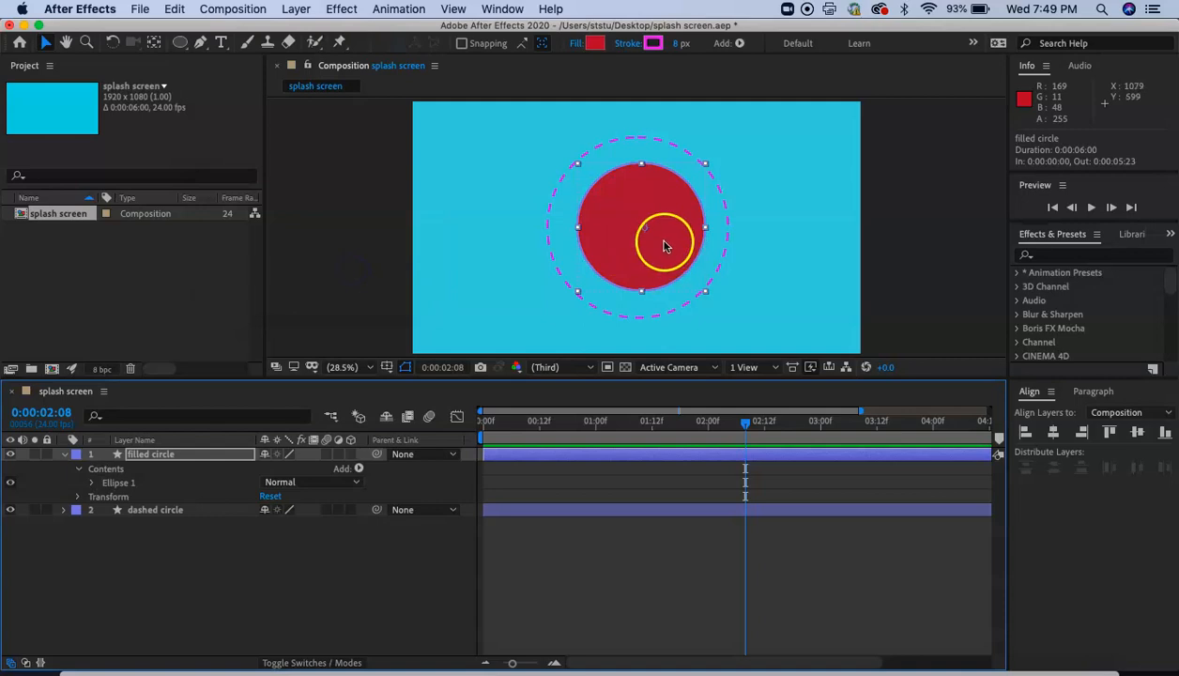
# Change the circle's fill to magenta DA0DF4 by sampling the dashed circle's stroke with the eyedropper
pyautogui.click(594, 50)
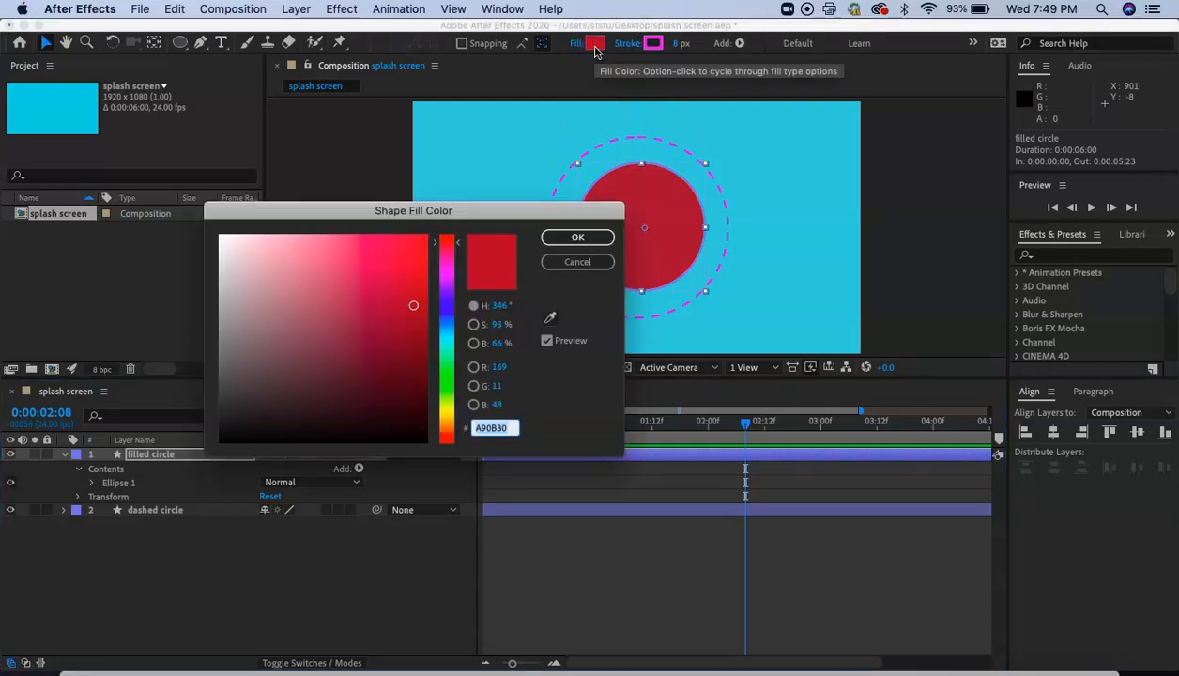
pyautogui.click(551, 319)
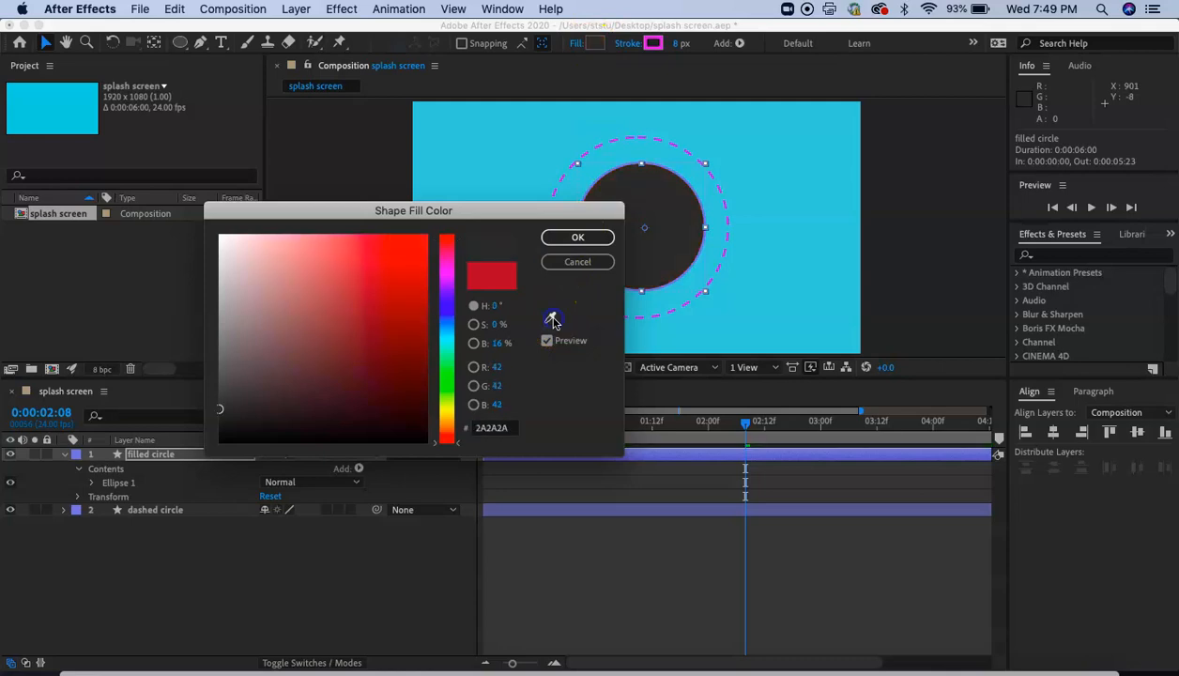
pyautogui.click(680, 139)
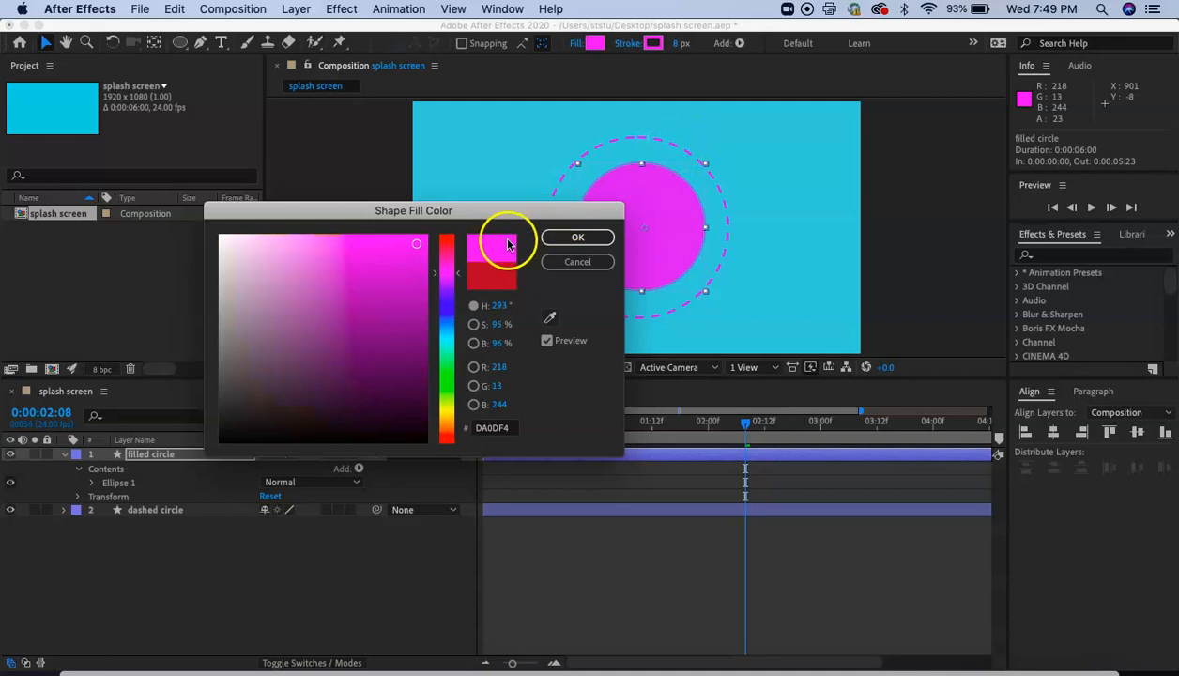
pyautogui.click(574, 239)
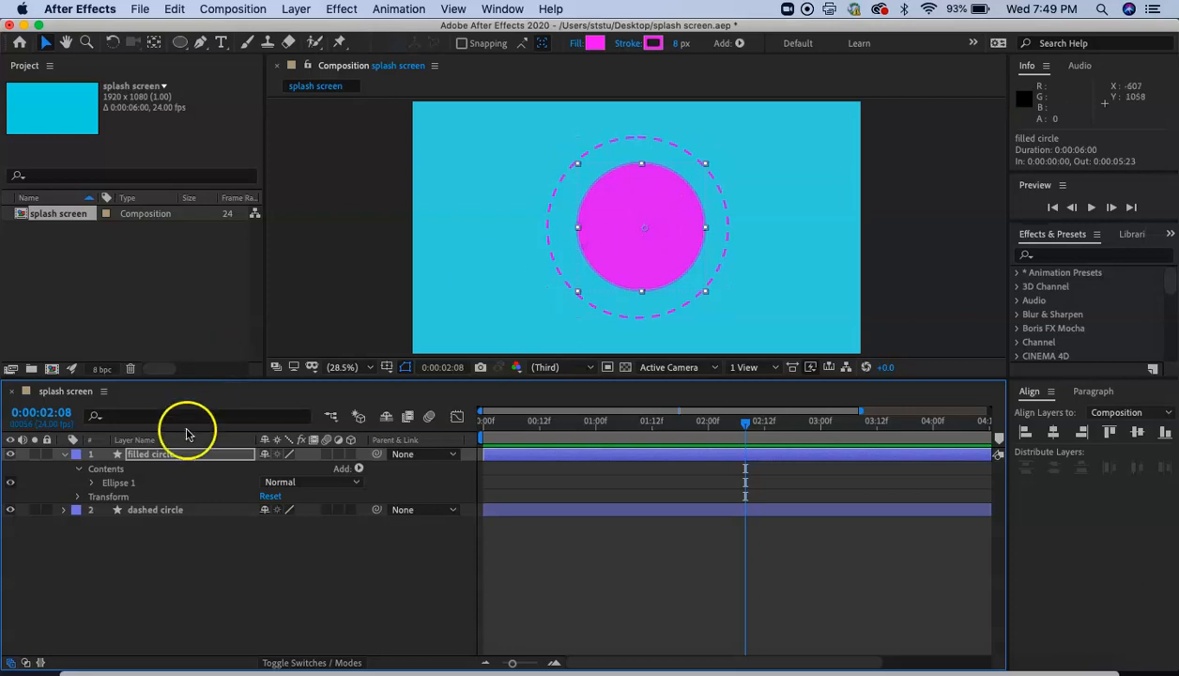
# Collapse the filled circle layer and add Trim Paths to Ellipse 1 of the dashed circle layer
pyautogui.click(65, 455)
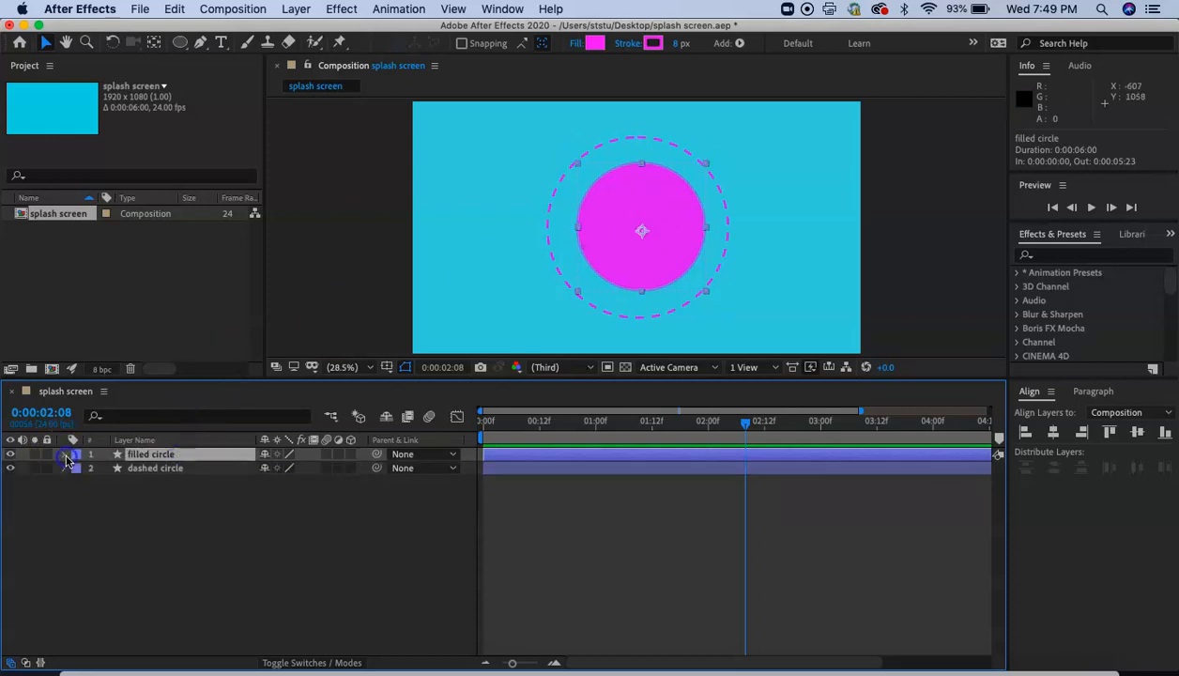
pyautogui.click(157, 468)
pyautogui.click(63, 469)
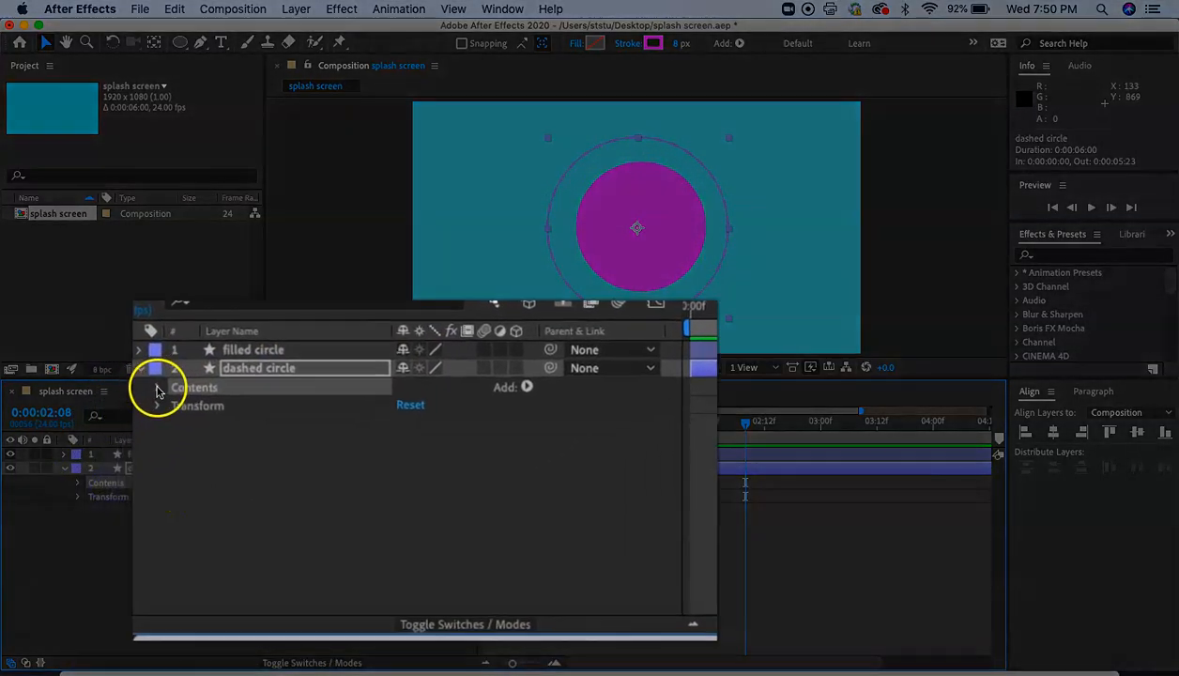
pyautogui.click(78, 483)
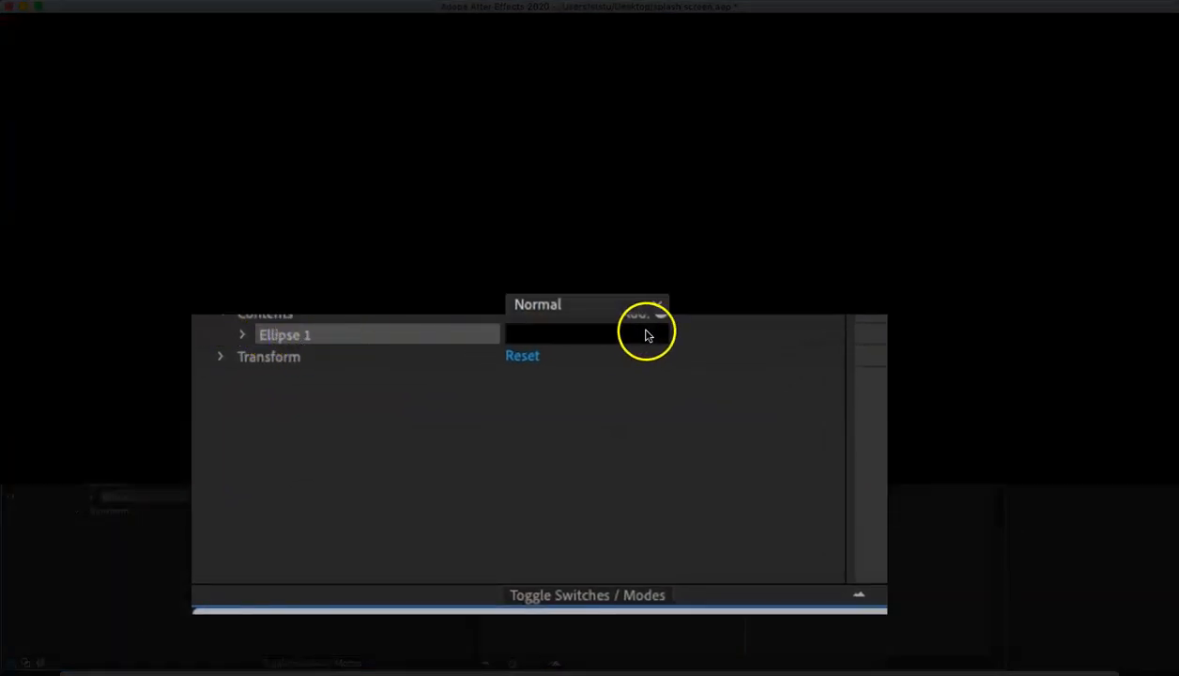
pyautogui.click(660, 315)
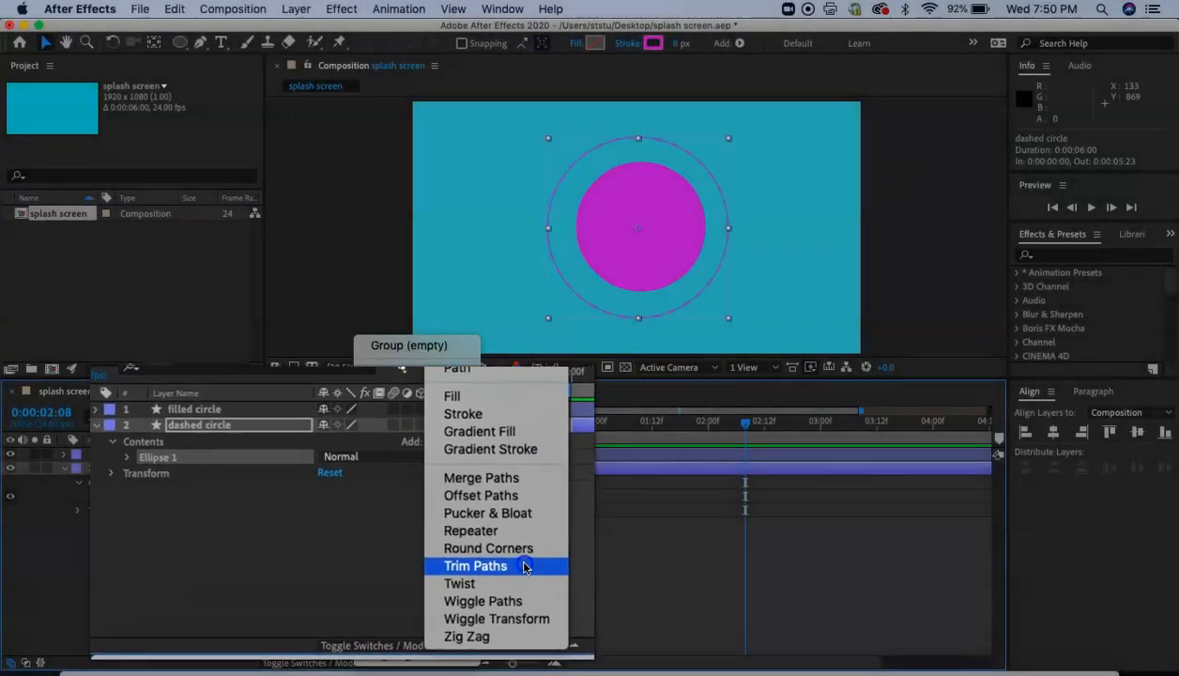
pyautogui.click(442, 592)
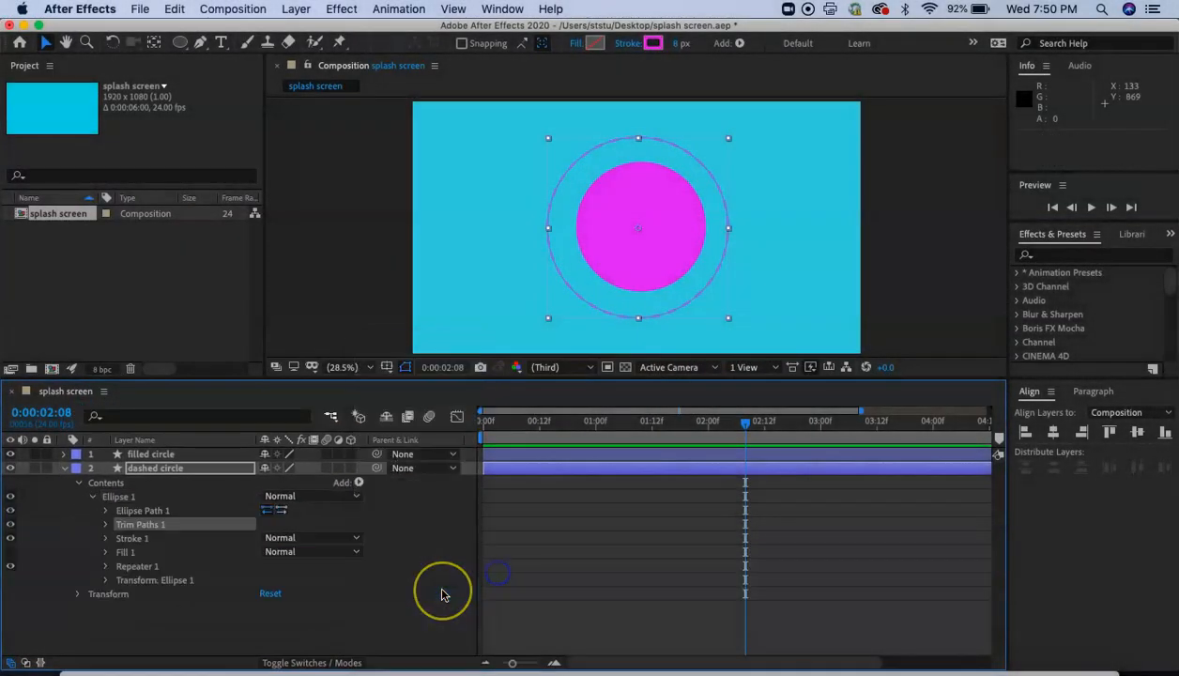
# Set the dashed circle's Trim Paths End to 0% at 0:00:00:00 and enable keyframing for it
pyautogui.click(133, 523)
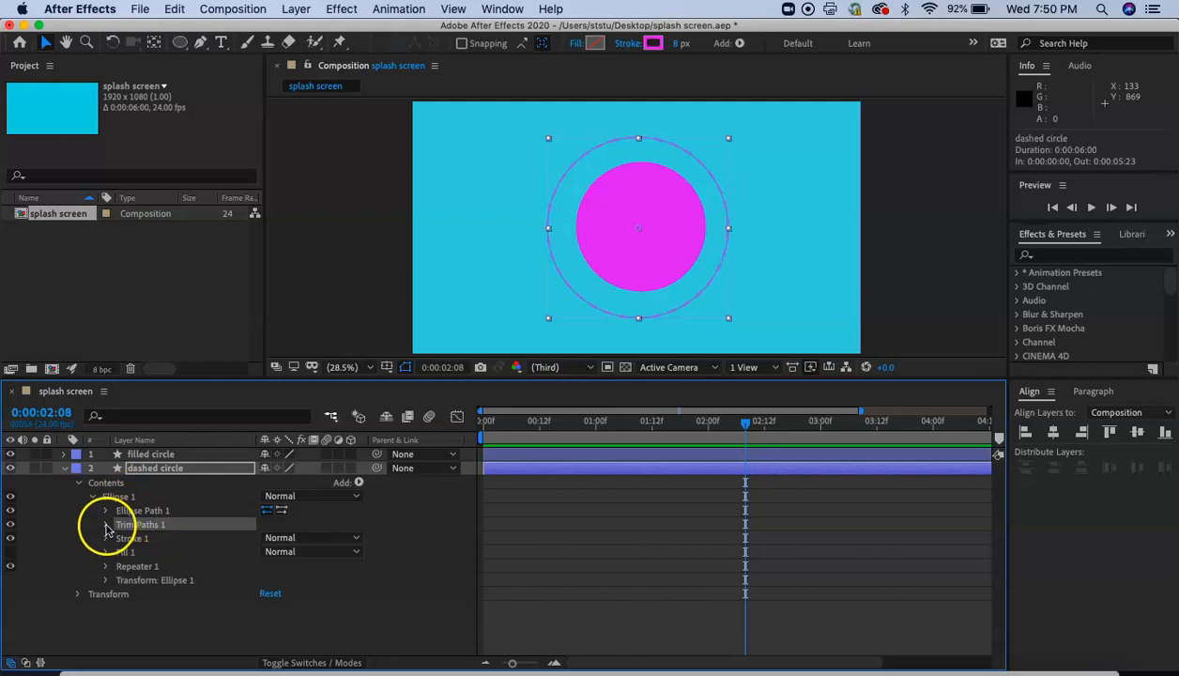
pyautogui.click(106, 526)
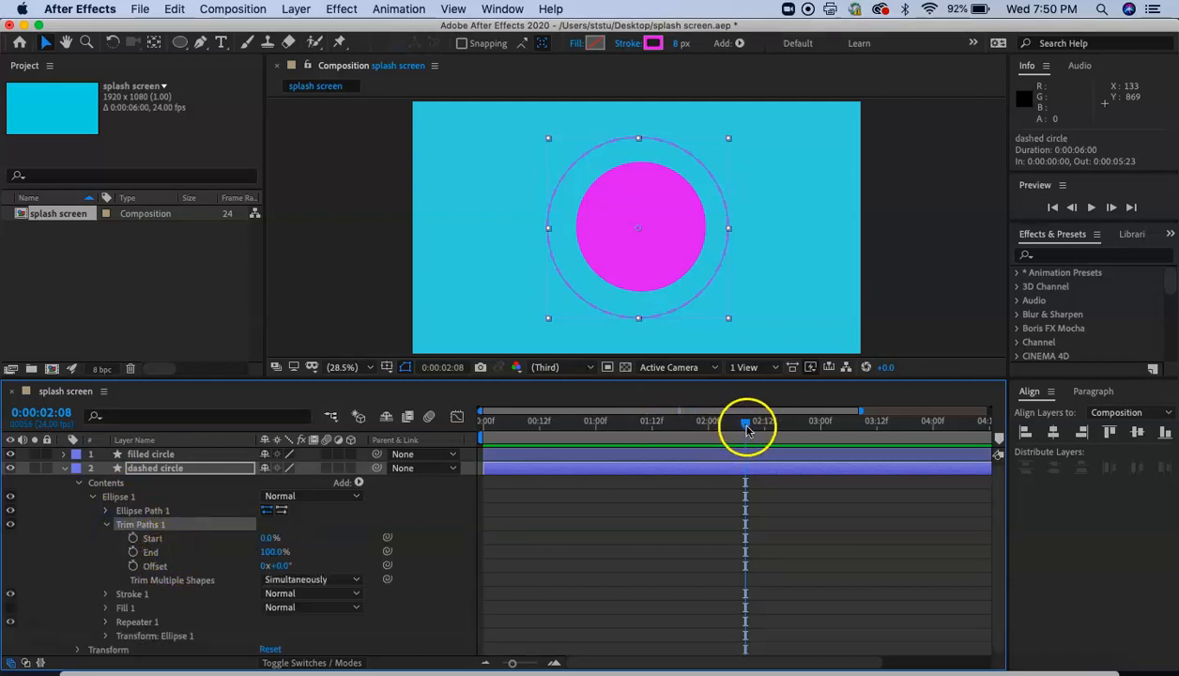
pyautogui.moveTo(747, 428); pyautogui.dragTo(479, 435)
pyautogui.click(486, 429)
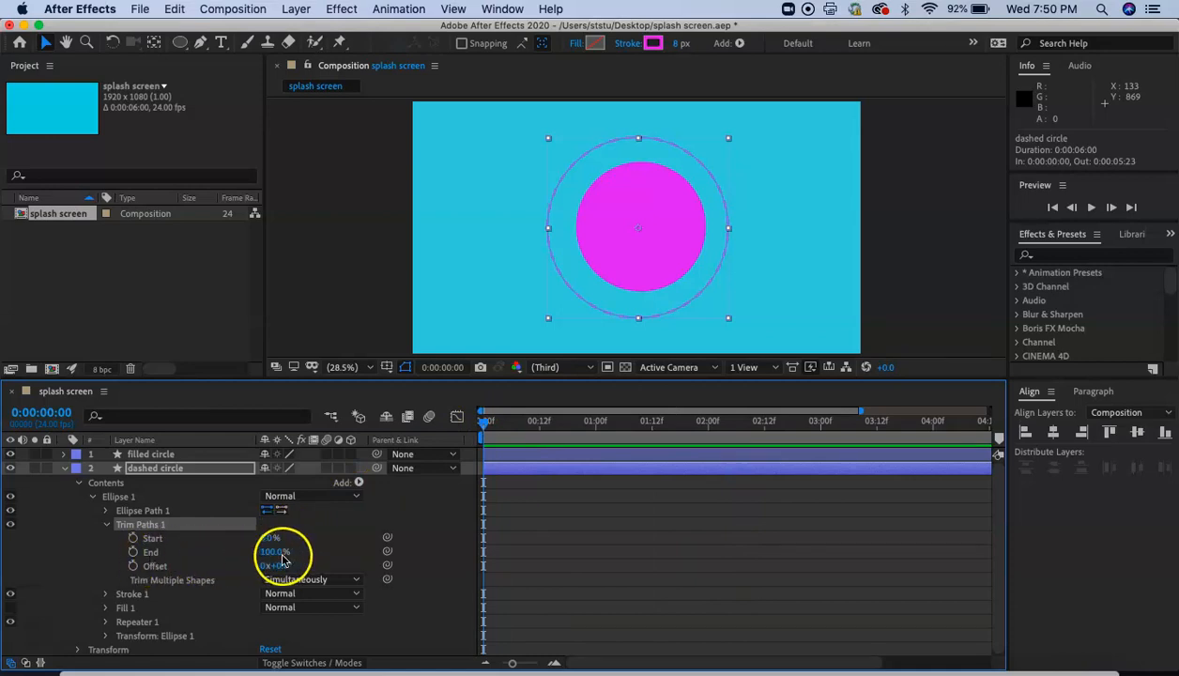
pyautogui.moveTo(283, 556); pyautogui.dragTo(99, 557)
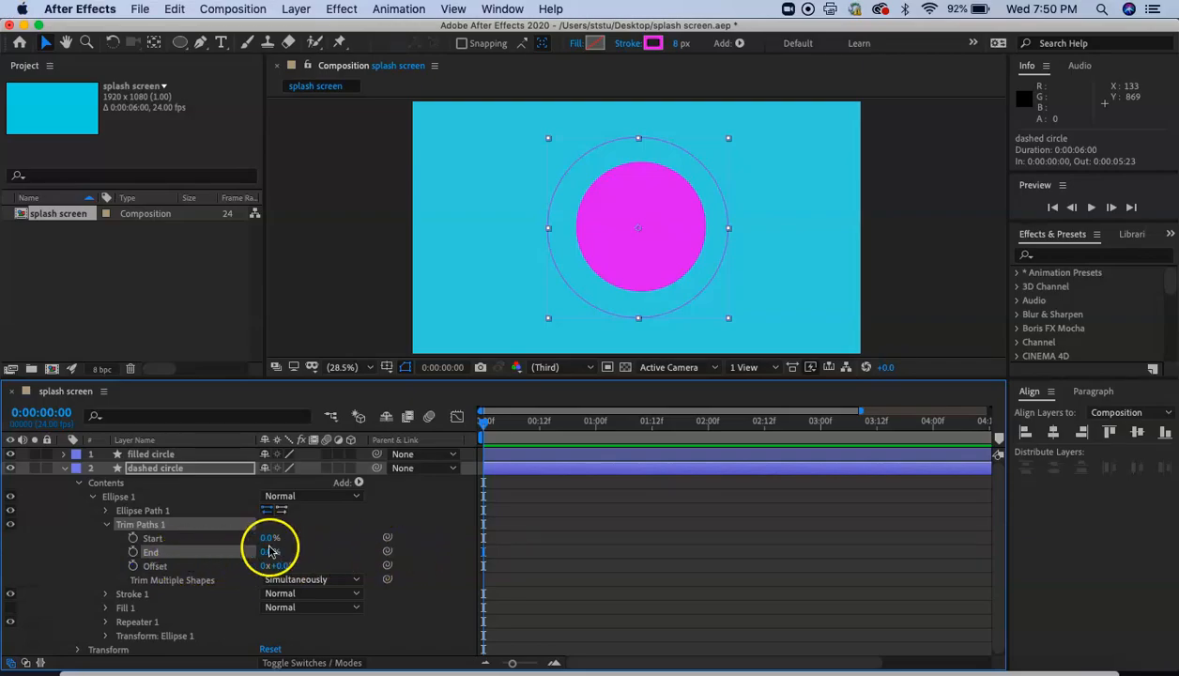
pyautogui.click(134, 553)
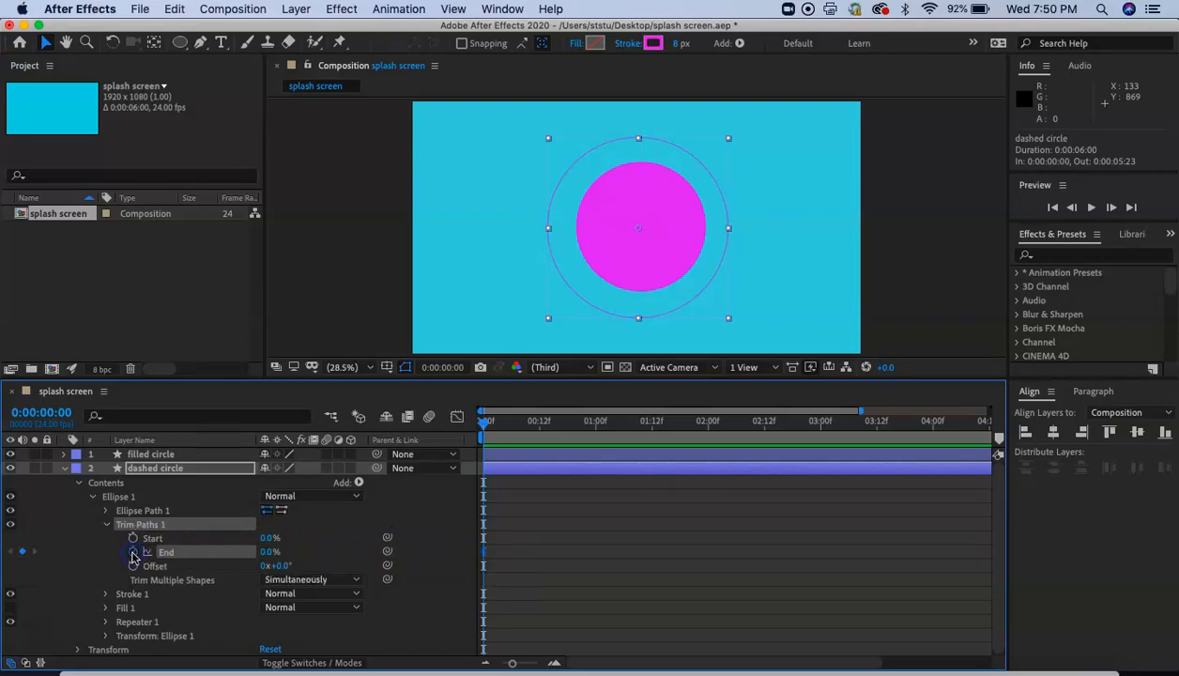
# Keyframe the dashed circle's Trim Paths End at 100% at 0:00:00:20
pyautogui.click(168, 558)
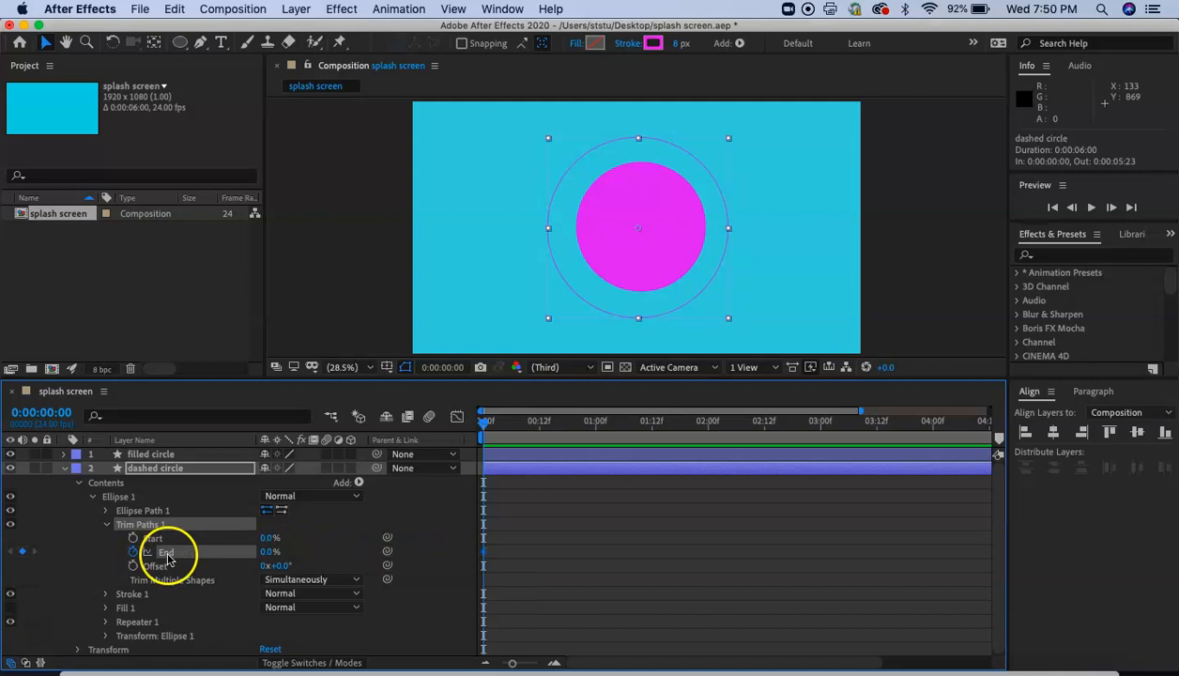
pyautogui.moveTo(496, 419); pyautogui.dragTo(537, 436)
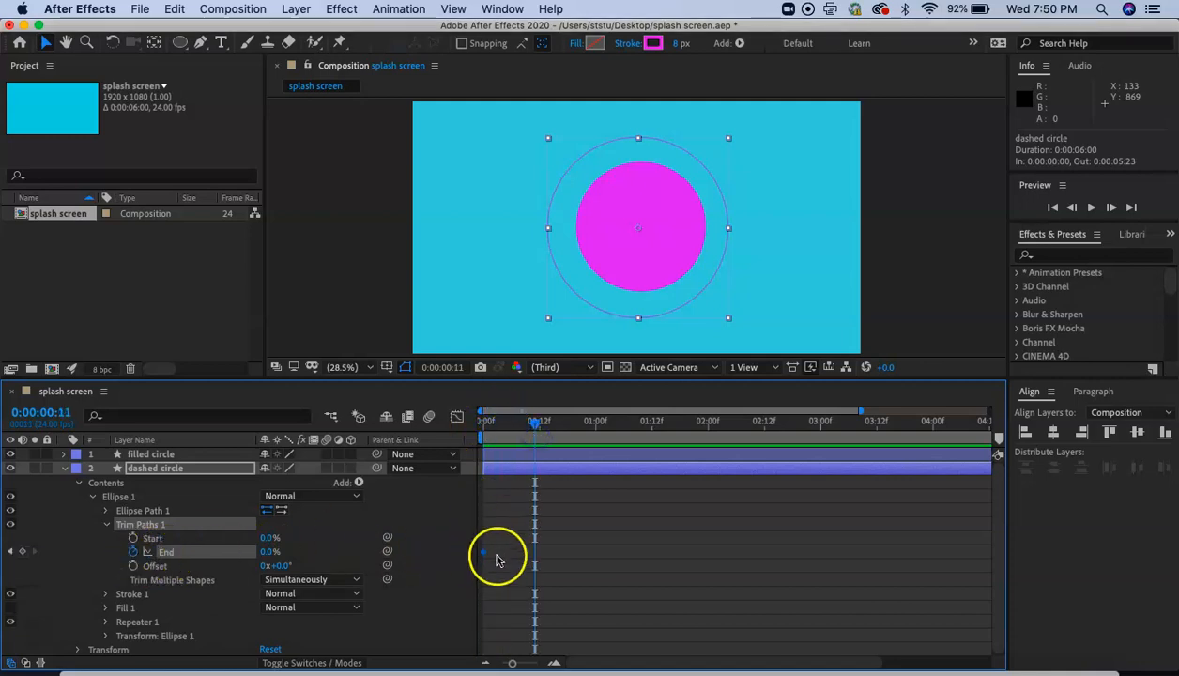
pyautogui.click(492, 299)
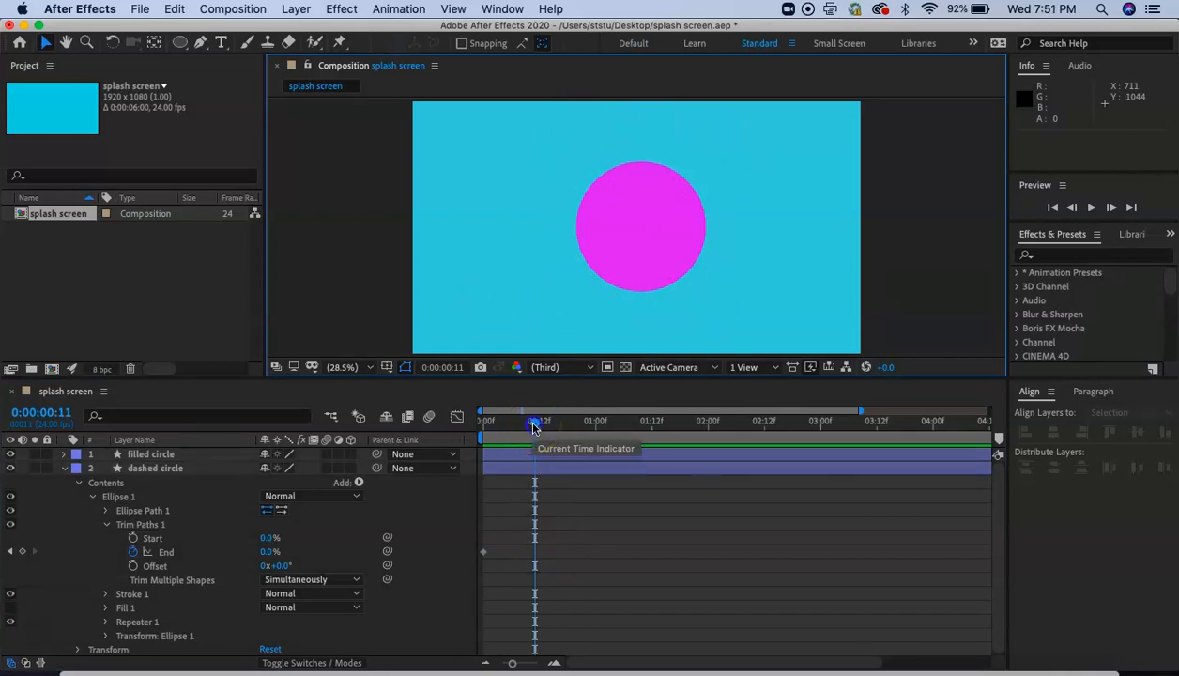
pyautogui.moveTo(533, 427); pyautogui.dragTo(579, 433)
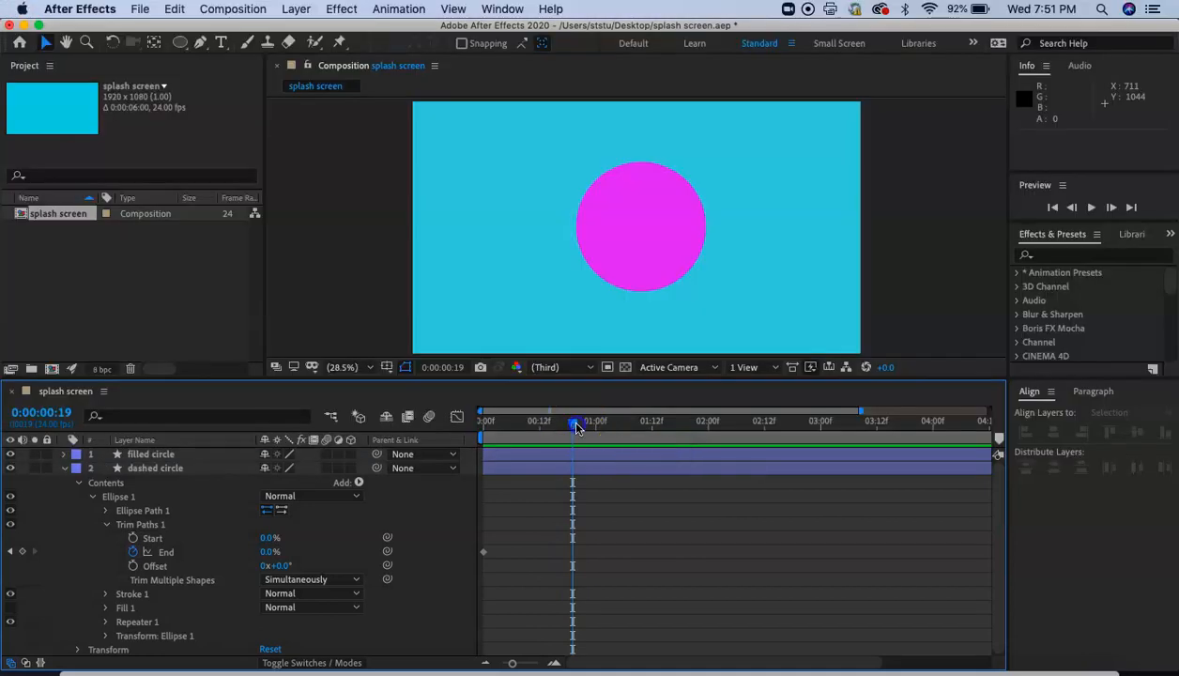
pyautogui.moveTo(576, 428); pyautogui.dragTo(580, 428)
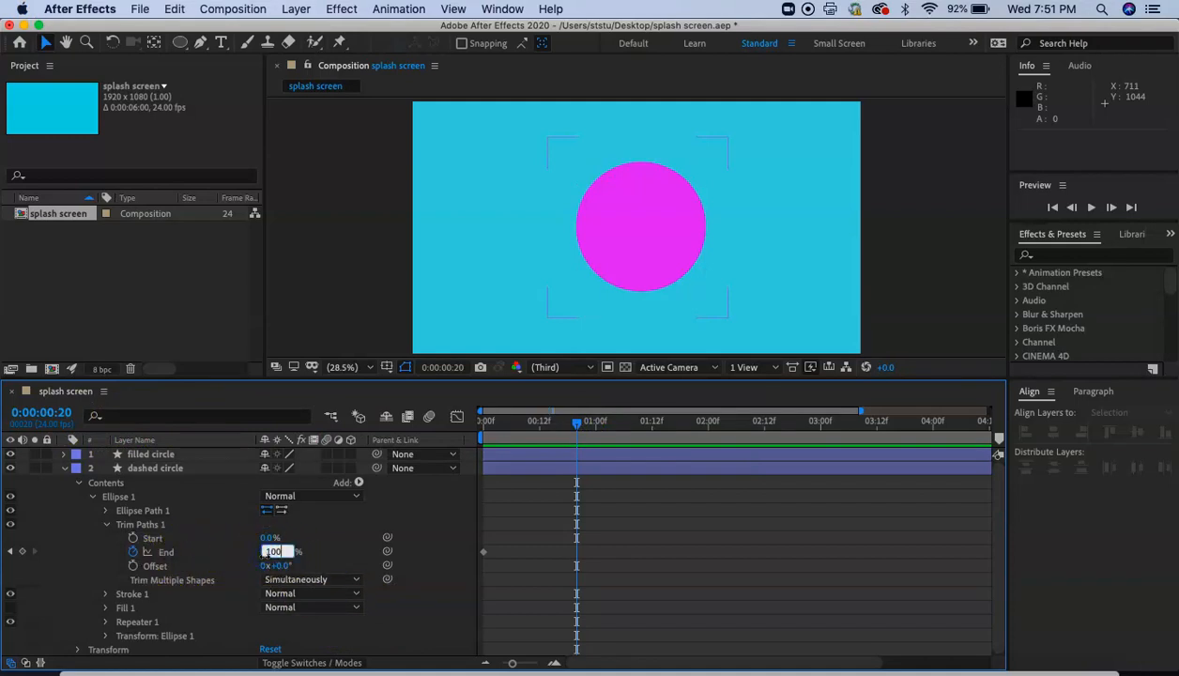
pyautogui.press('Return')
# Preview the dashed circle's draw-on animation from the start and return the current time to 0:00:00:00
pyautogui.moveTo(577, 423); pyautogui.dragTo(482, 427)
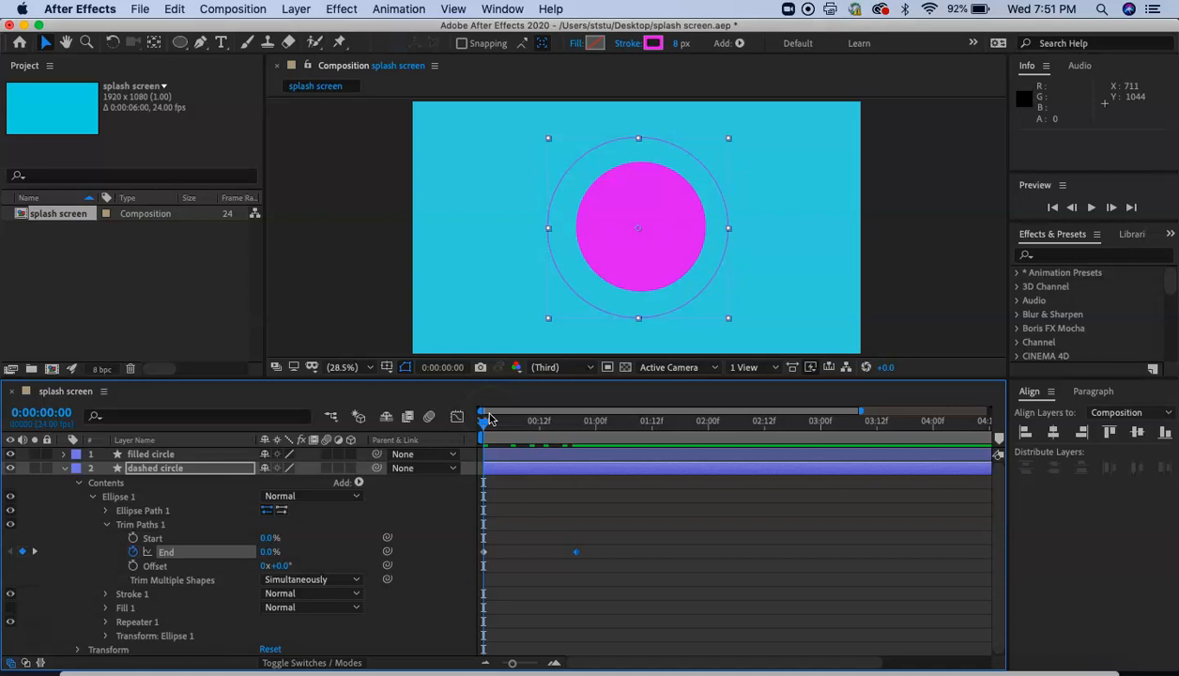
pyautogui.press('space')
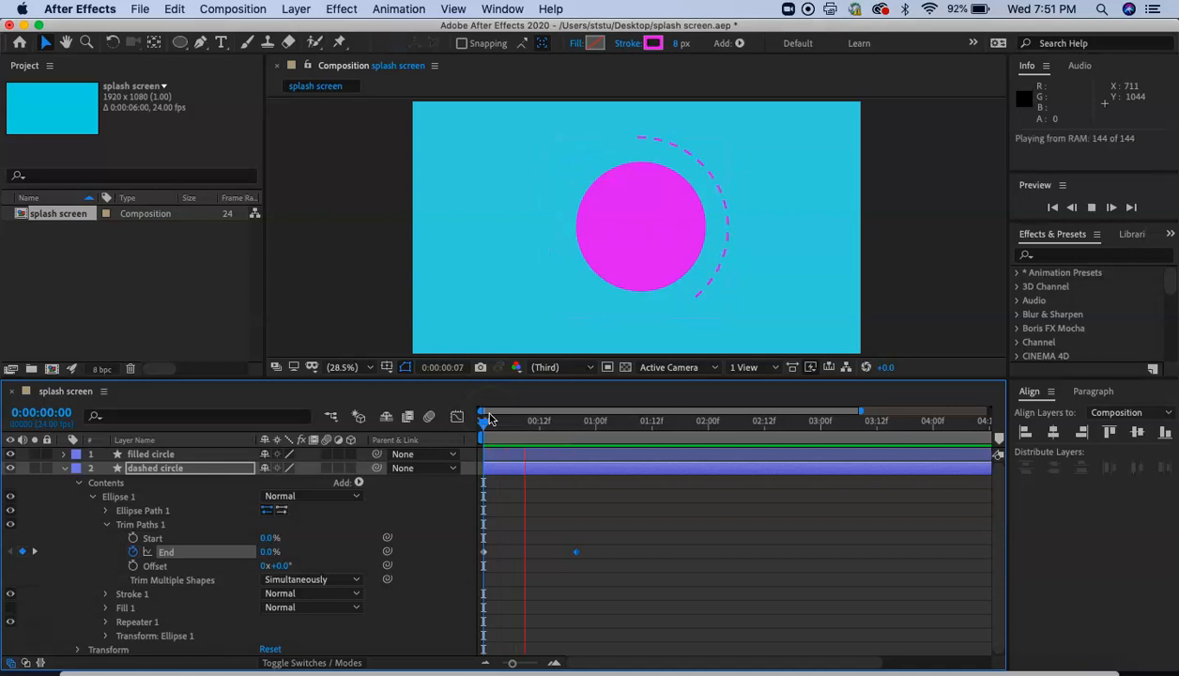
pyautogui.press('space')
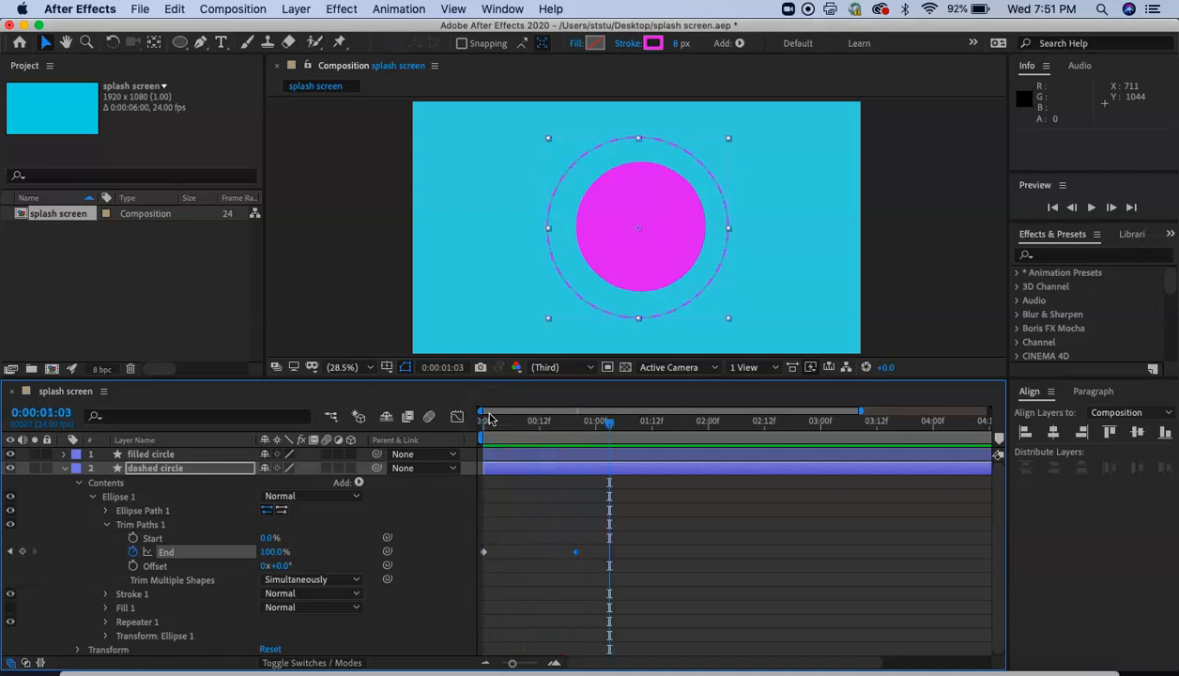
pyautogui.moveTo(611, 424); pyautogui.dragTo(483, 422)
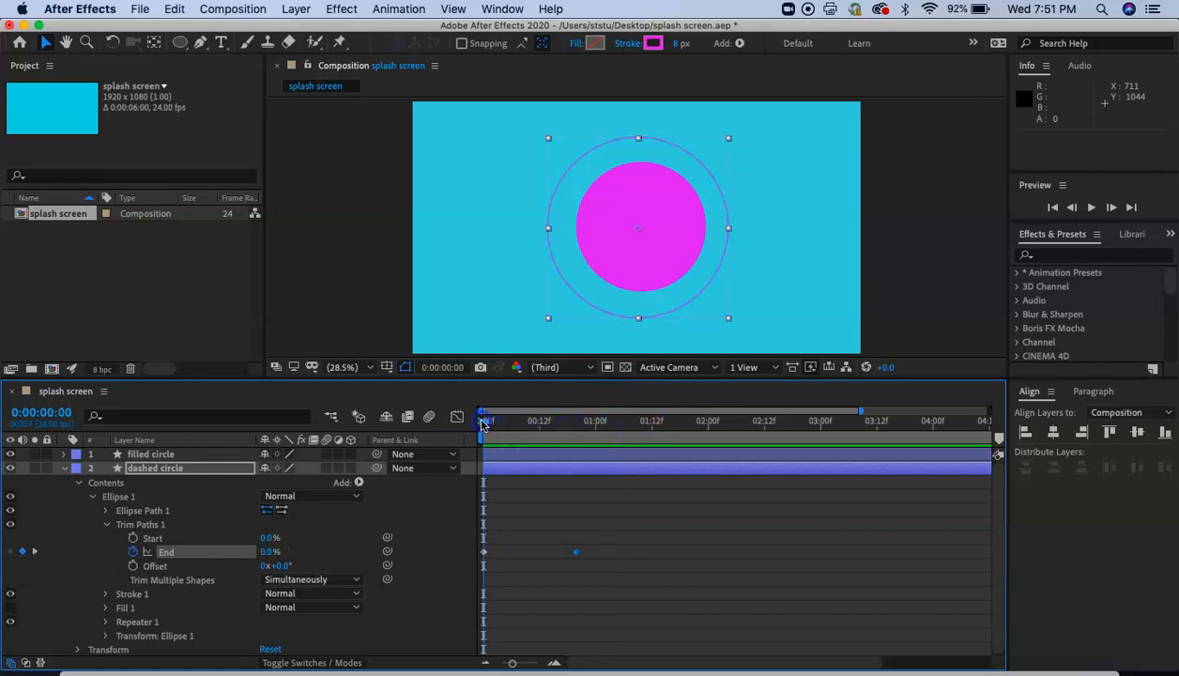
# Collapse the dashed circle layer and keyframe the filled circle's Scale at 0% at 0:00:00:10
pyautogui.click(150, 468)
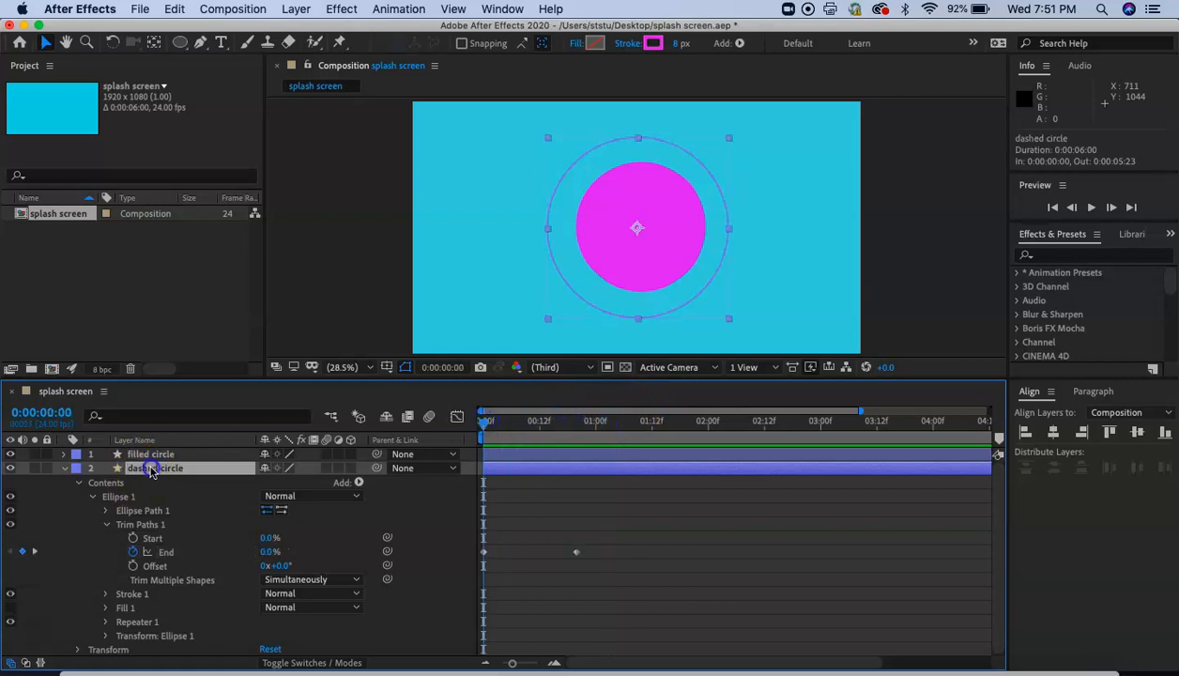
pyautogui.click(92, 497)
pyautogui.click(78, 483)
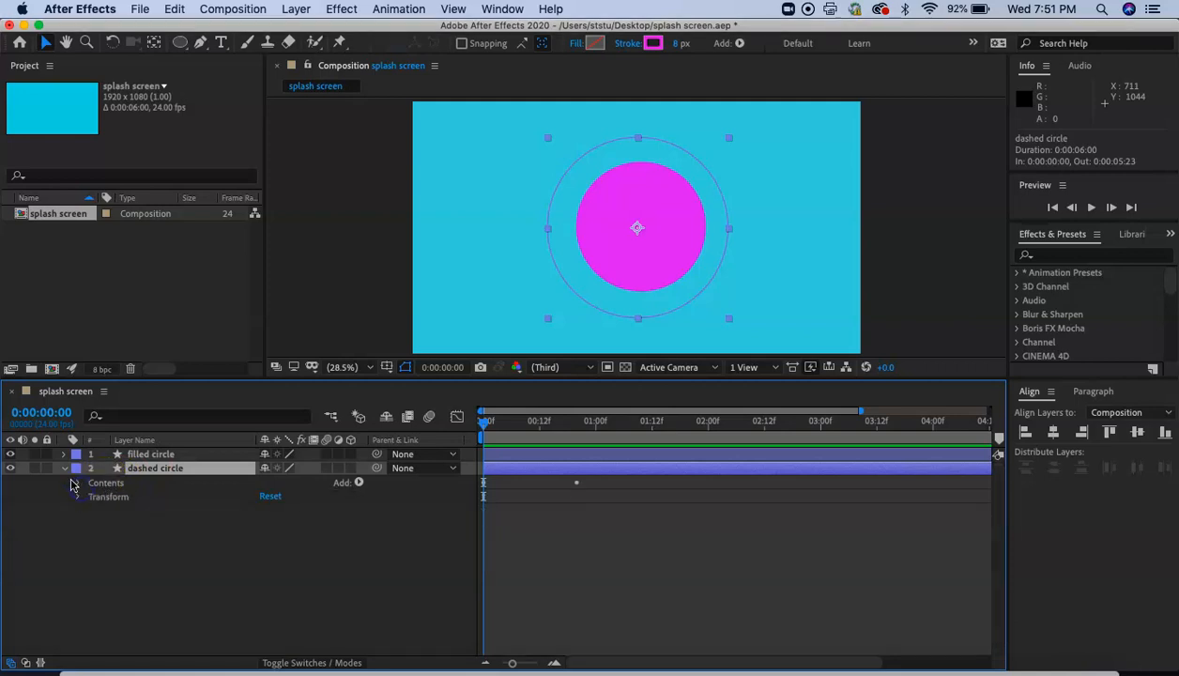
pyautogui.click(64, 468)
pyautogui.click(146, 455)
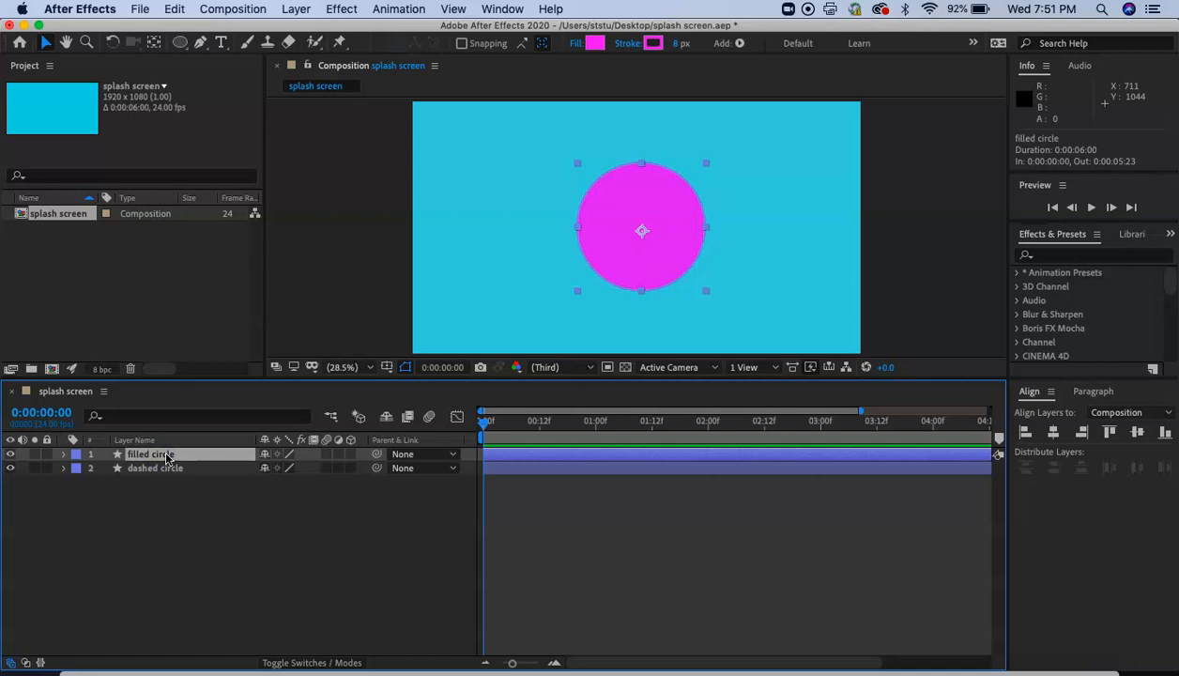
pyautogui.press('s')
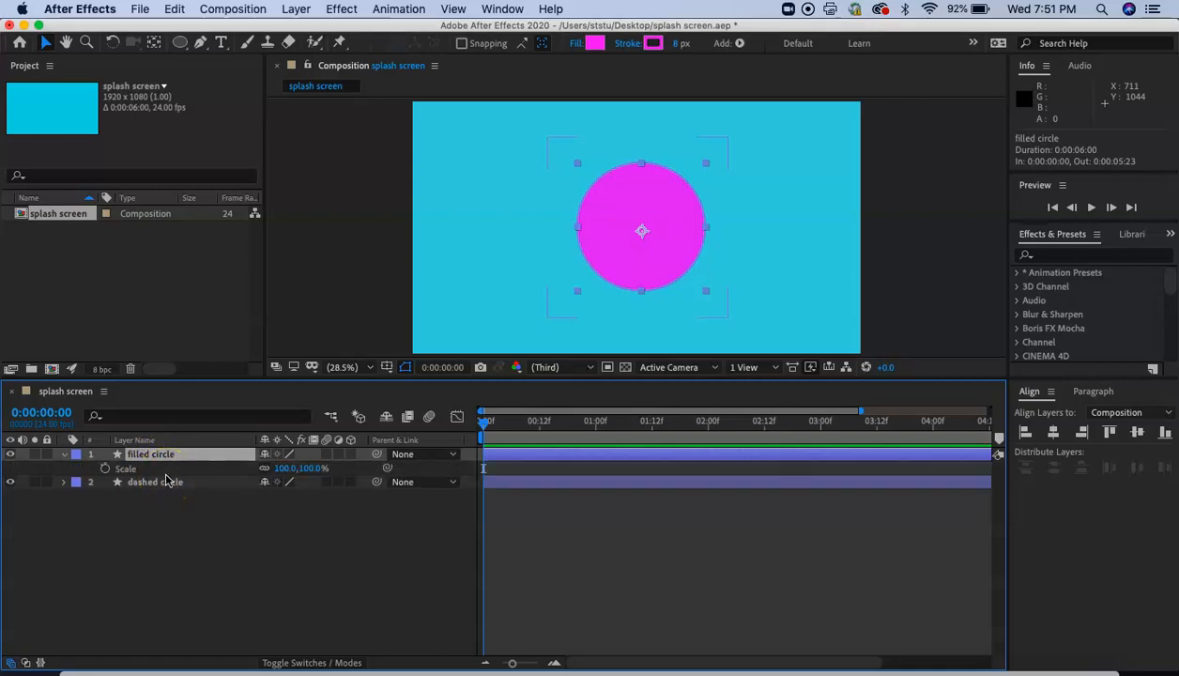
pyautogui.moveTo(486, 427); pyautogui.dragTo(532, 427)
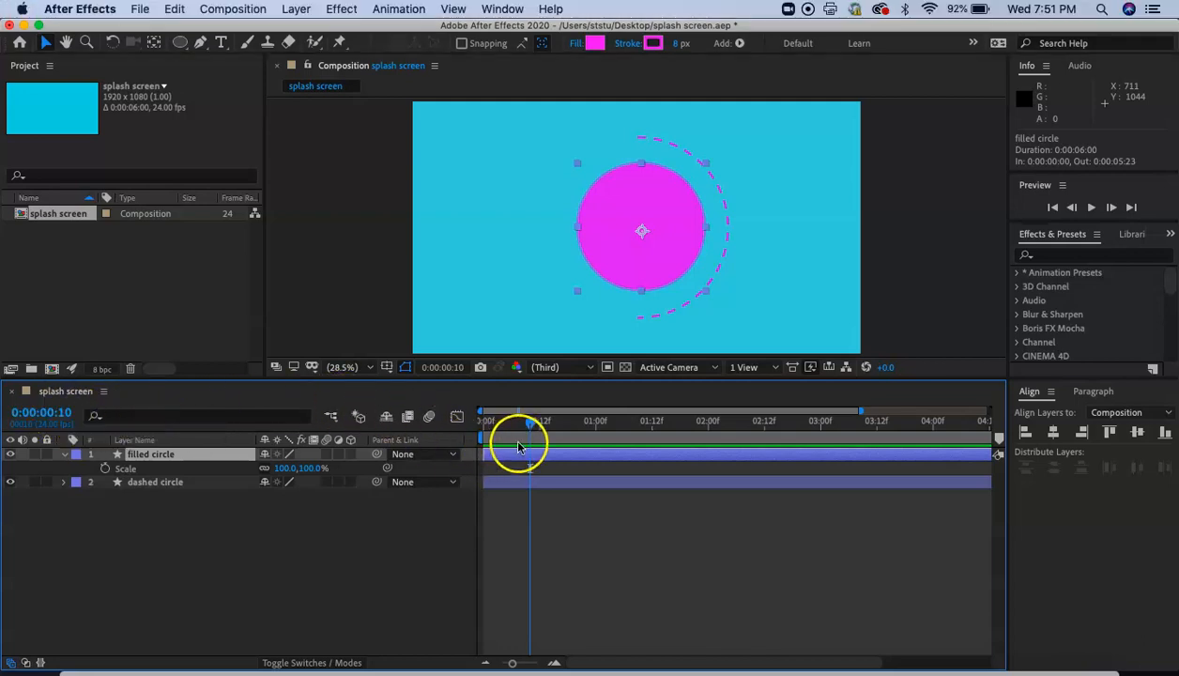
pyautogui.click(105, 468)
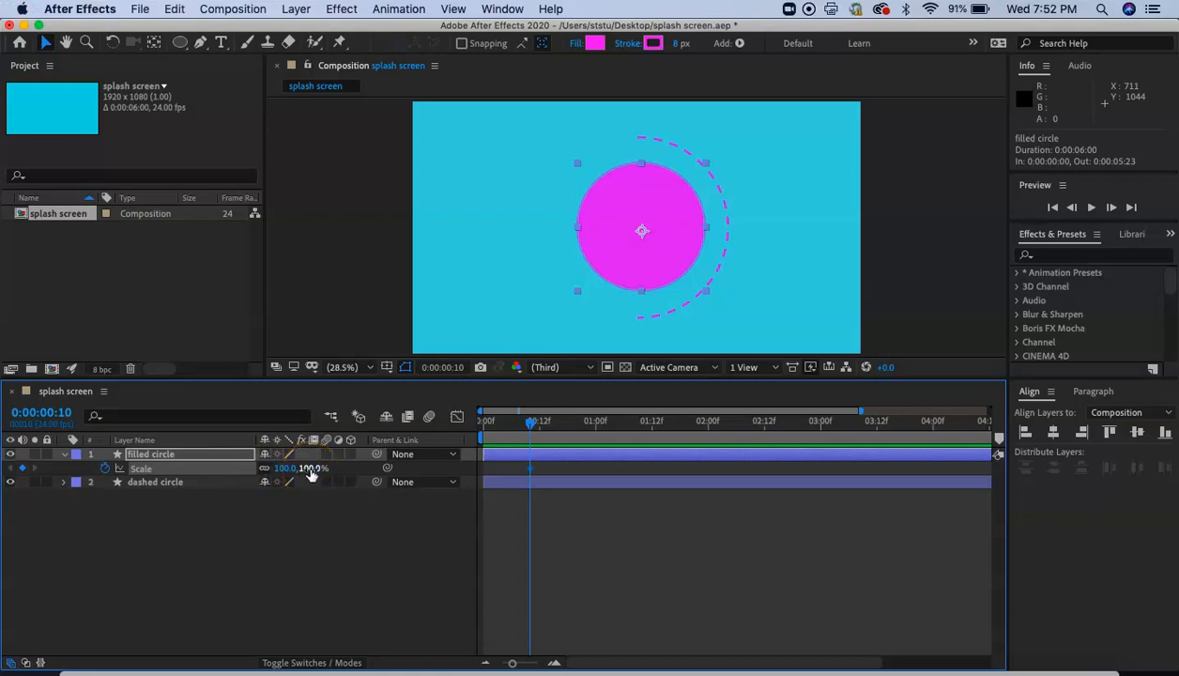
pyautogui.write('0')
pyautogui.press('Return')
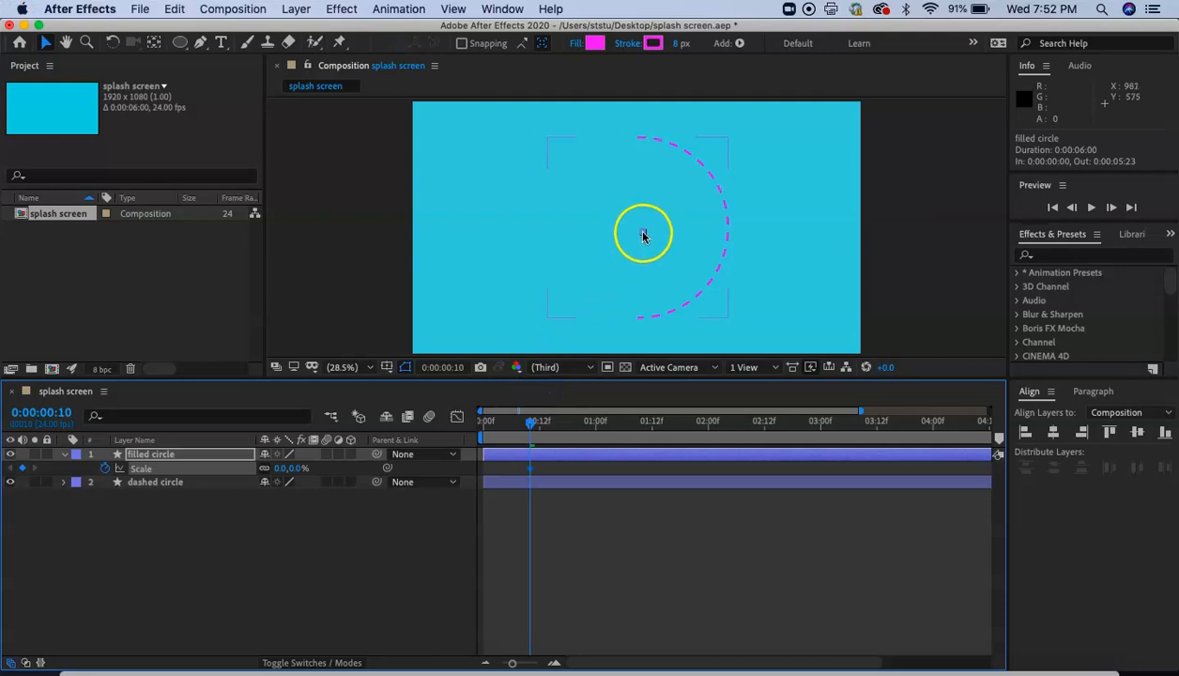
# Set the filled circle's Scale to 100% at 0:00:00:20
pyautogui.moveTo(530, 422); pyautogui.dragTo(565, 426)
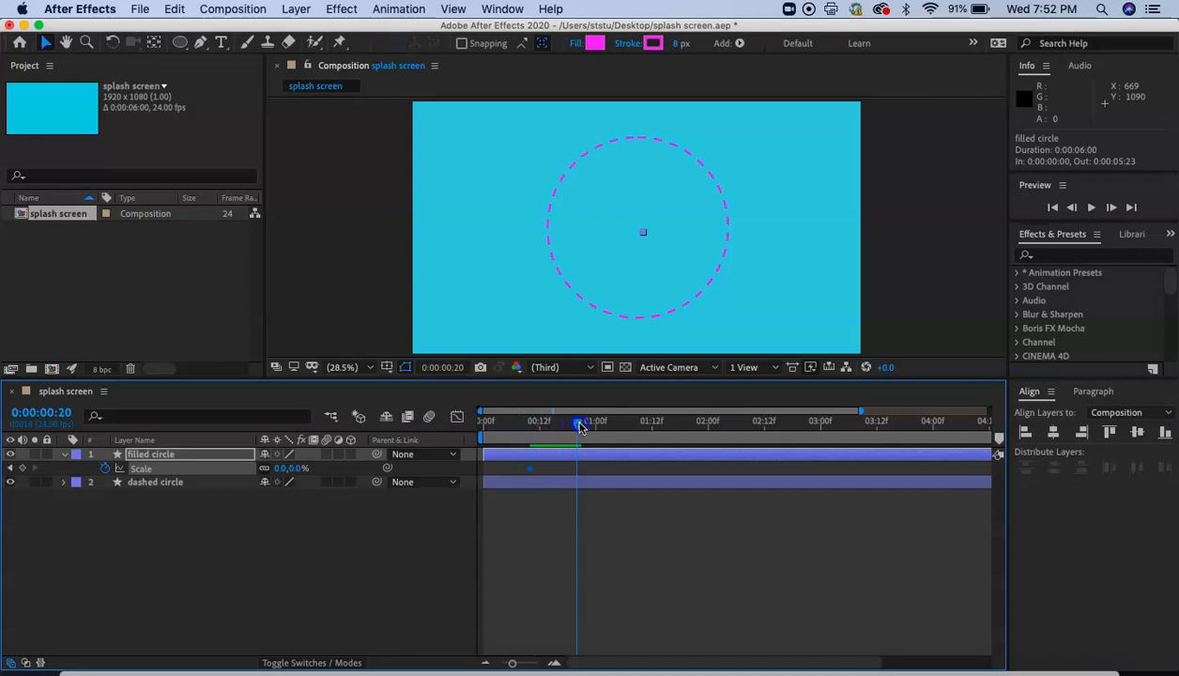
pyautogui.moveTo(297, 468)
pyautogui.mouseDown()
pyautogui.moveTo(394, 468)
pyautogui.moveTo(305, 468)
pyautogui.mouseUp()
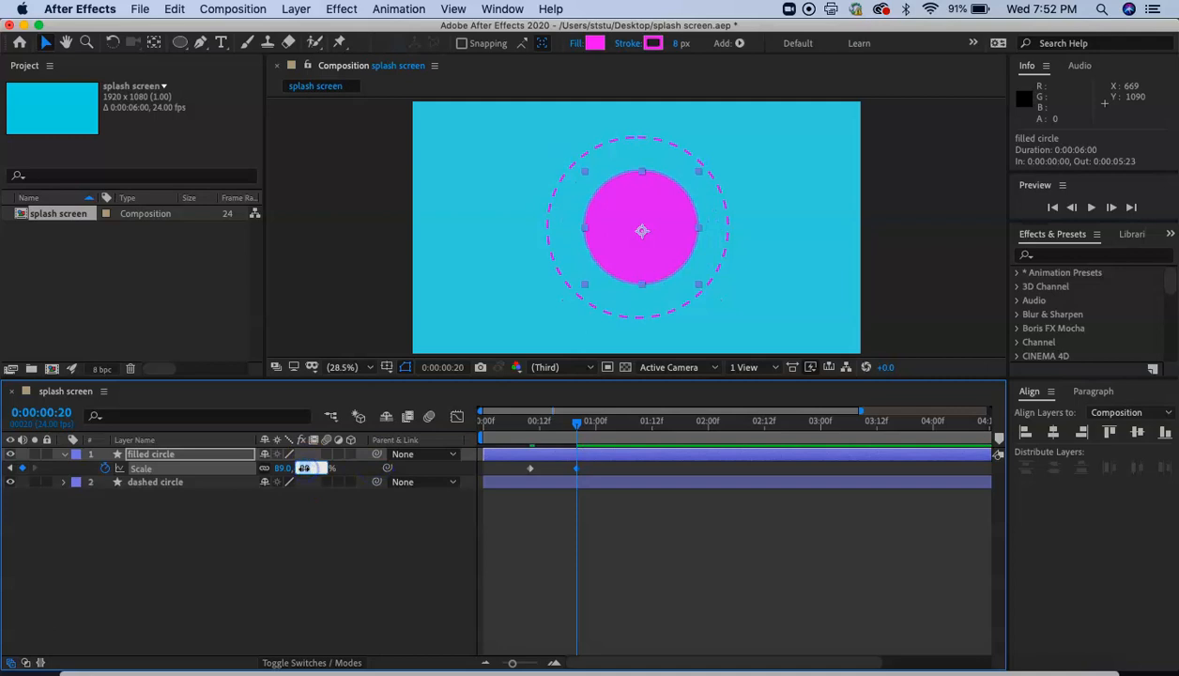
pyautogui.press('Return')
# Preview both circle animations from the start and place the current time at 0:00:00:20
pyautogui.moveTo(577, 424); pyautogui.dragTo(355, 441)
pyautogui.press('space')
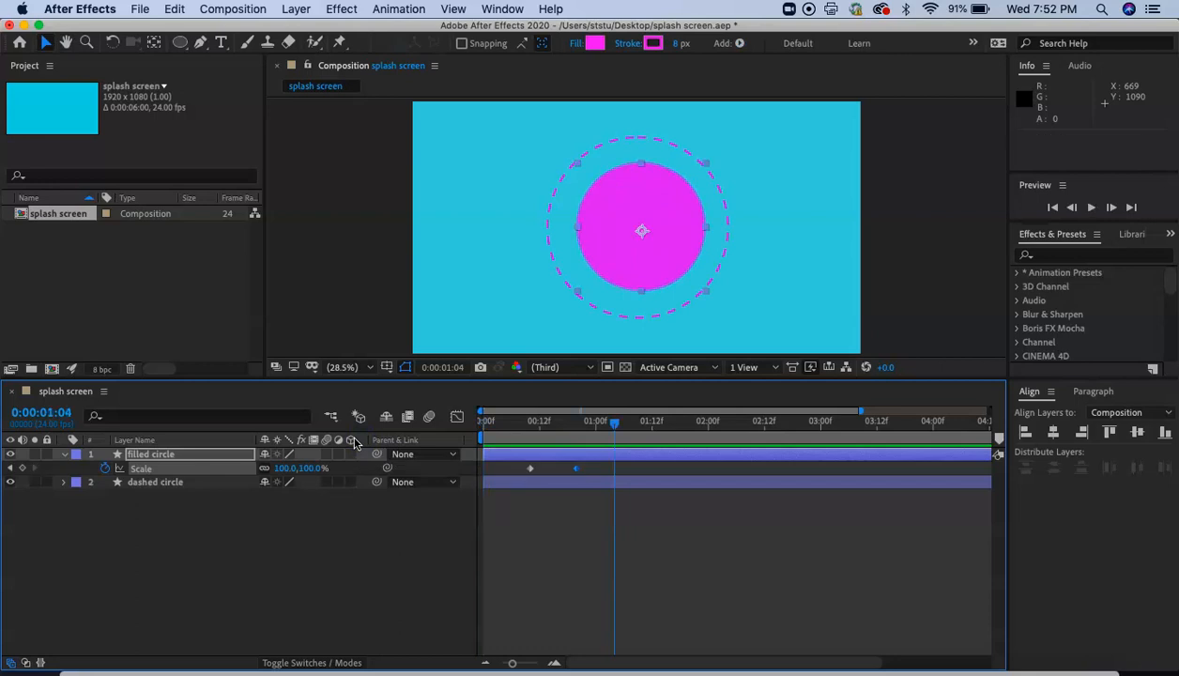
pyautogui.moveTo(593, 425); pyautogui.dragTo(578, 428)
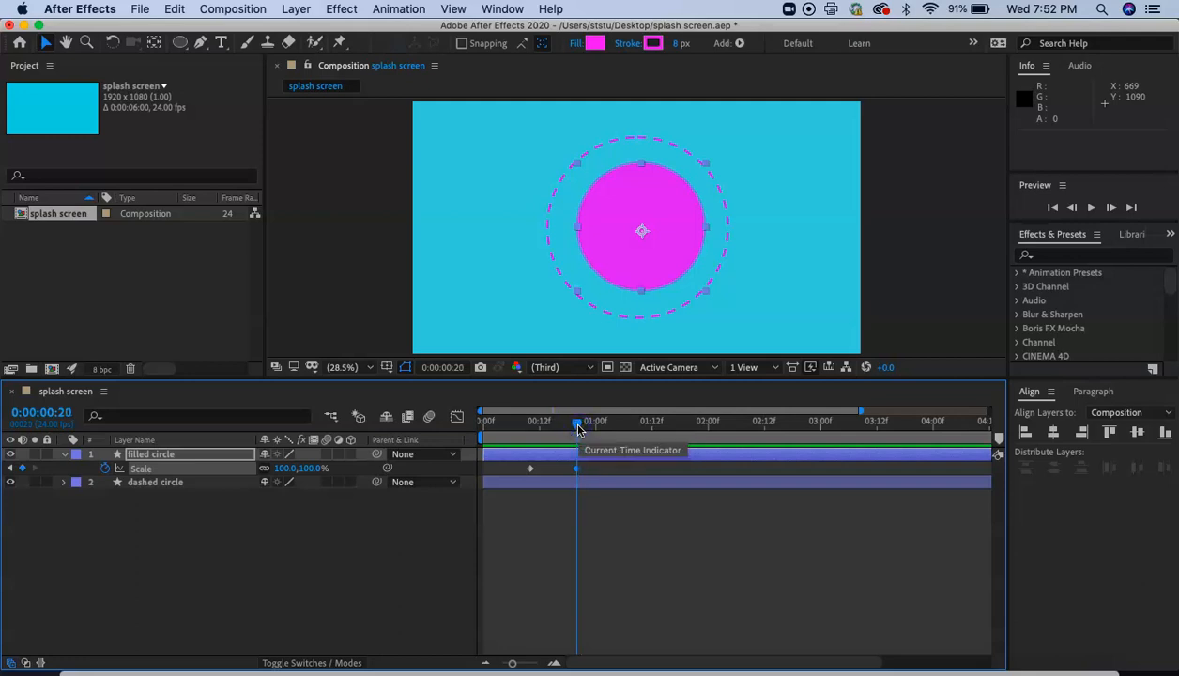
# Collapse the filled circle layer and expand the dashed circle's Ellipse 1 contents down to Repeater 1 and its transform group
pyautogui.click(204, 460)
pyautogui.click(63, 453)
pyautogui.click(167, 456)
pyautogui.click(176, 470)
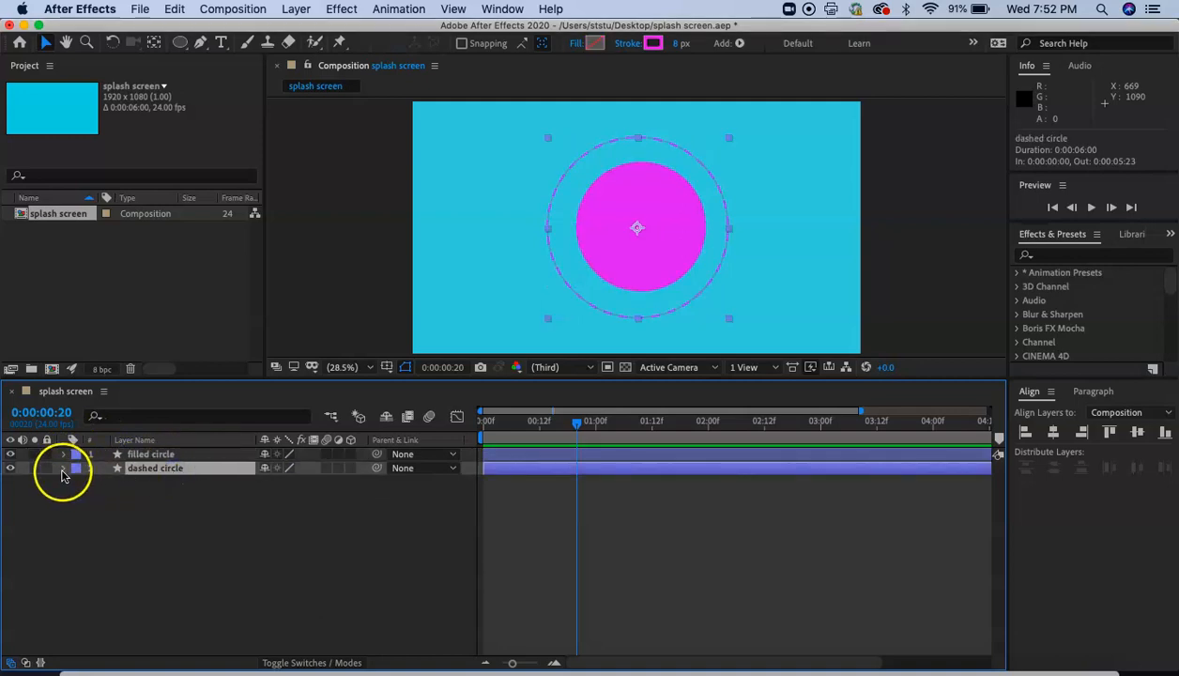
pyautogui.click(118, 468)
pyautogui.click(116, 482)
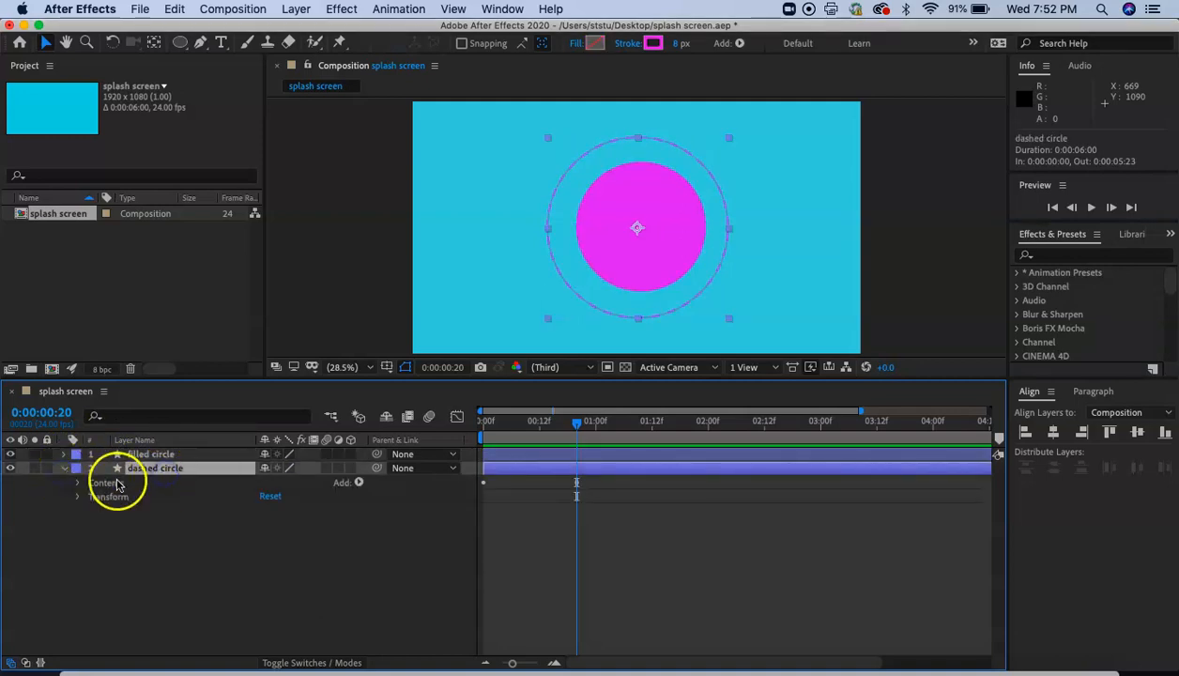
pyautogui.click(76, 483)
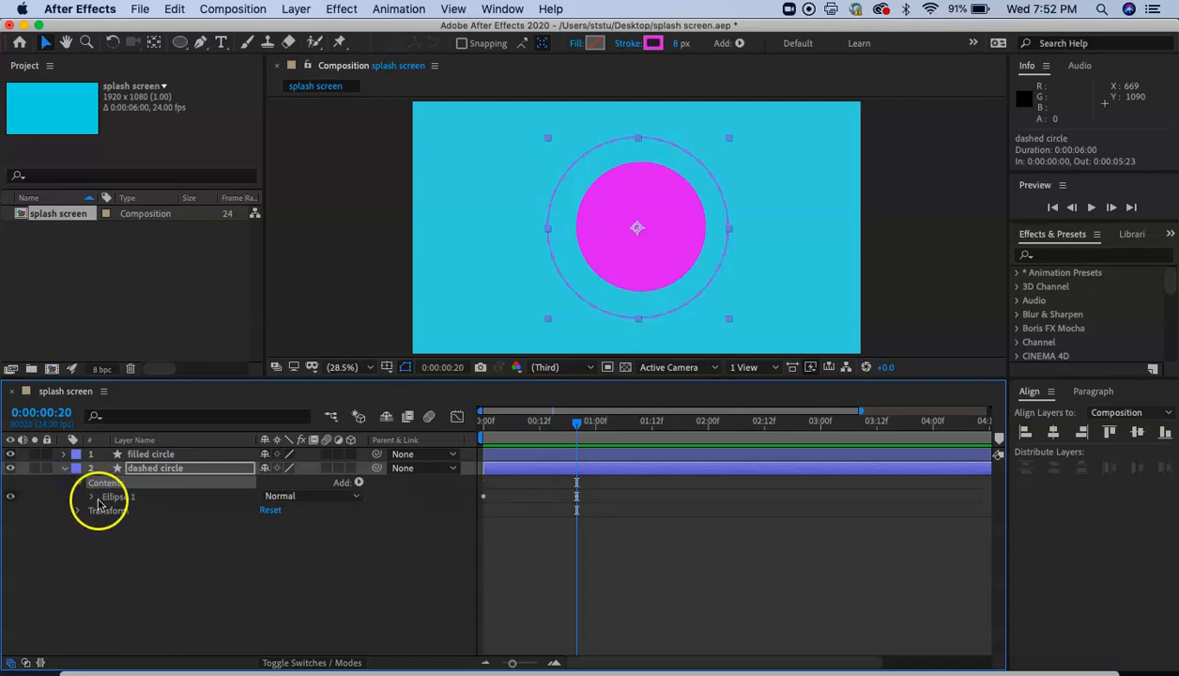
pyautogui.click(94, 497)
pyautogui.click(106, 525)
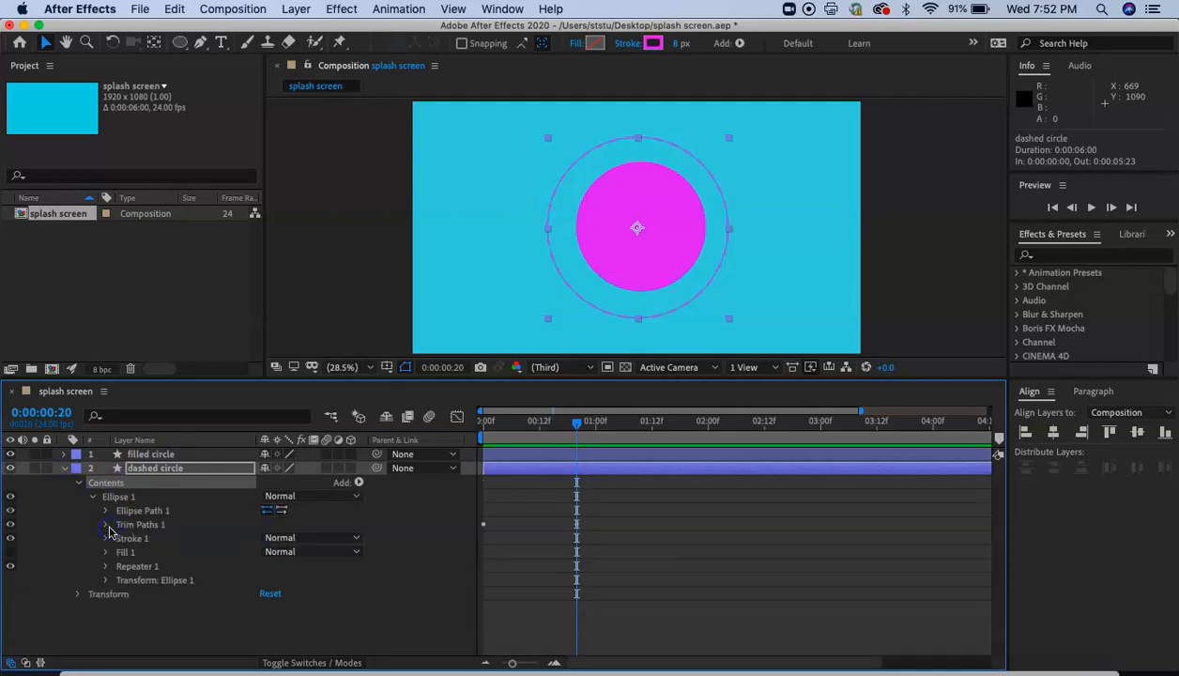
pyautogui.click(141, 567)
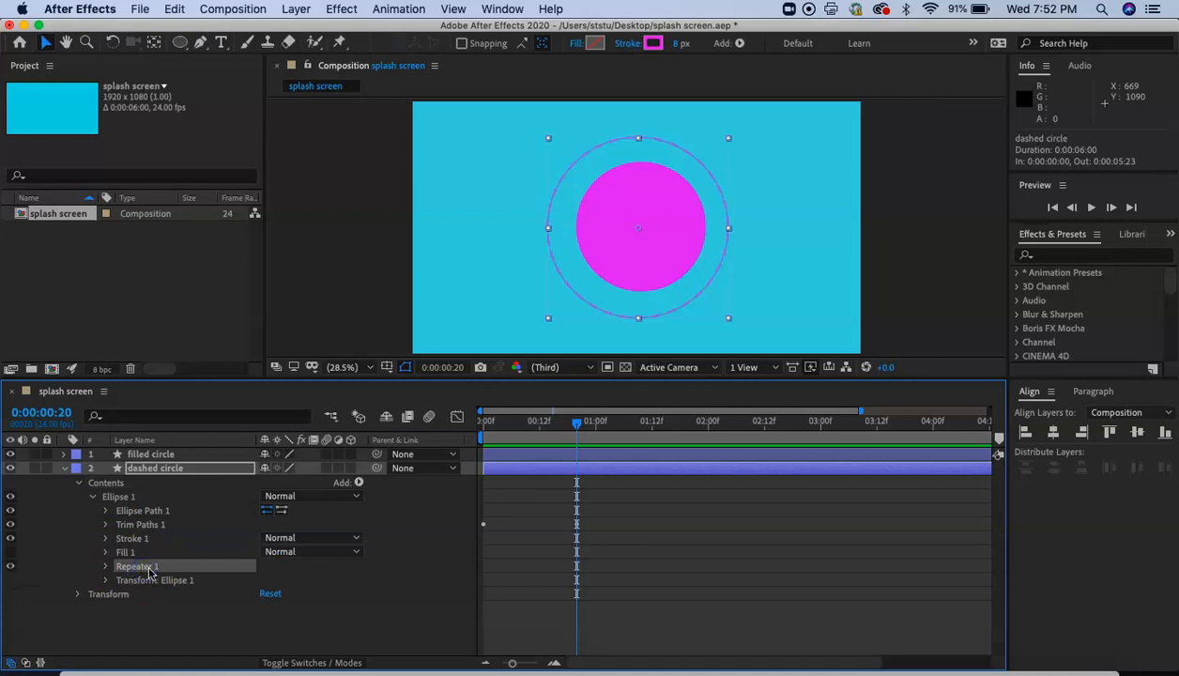
pyautogui.click(106, 567)
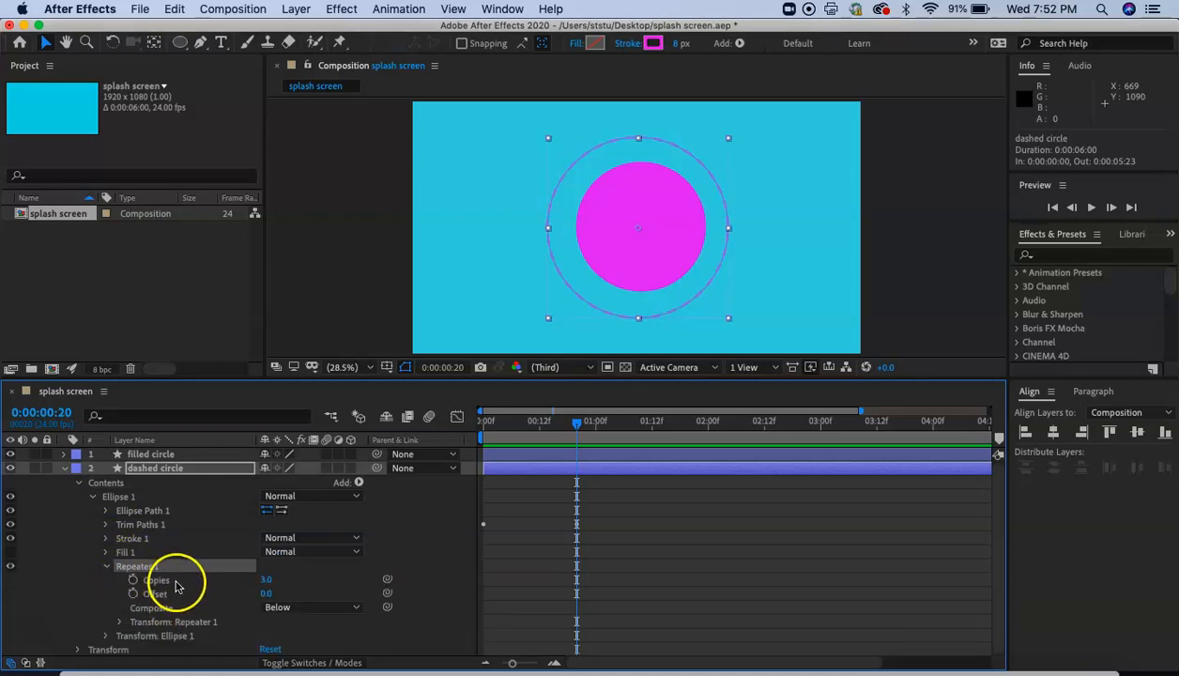
pyautogui.click(148, 622)
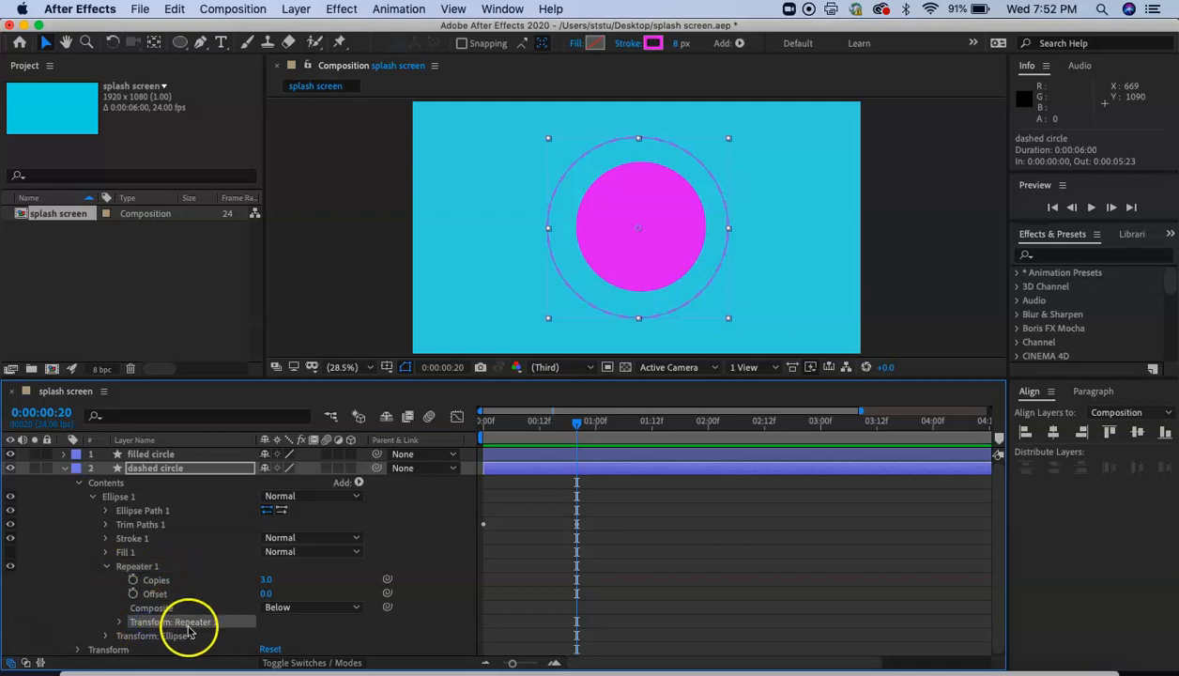
pyautogui.click(119, 623)
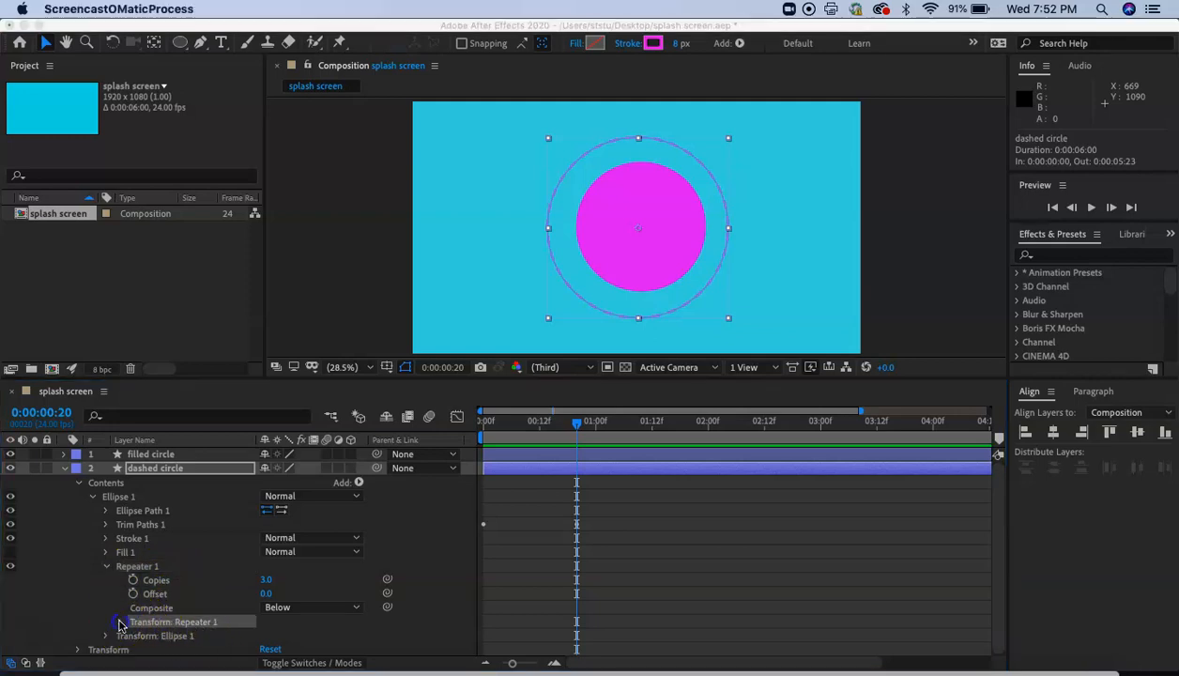
pyautogui.click(178, 381)
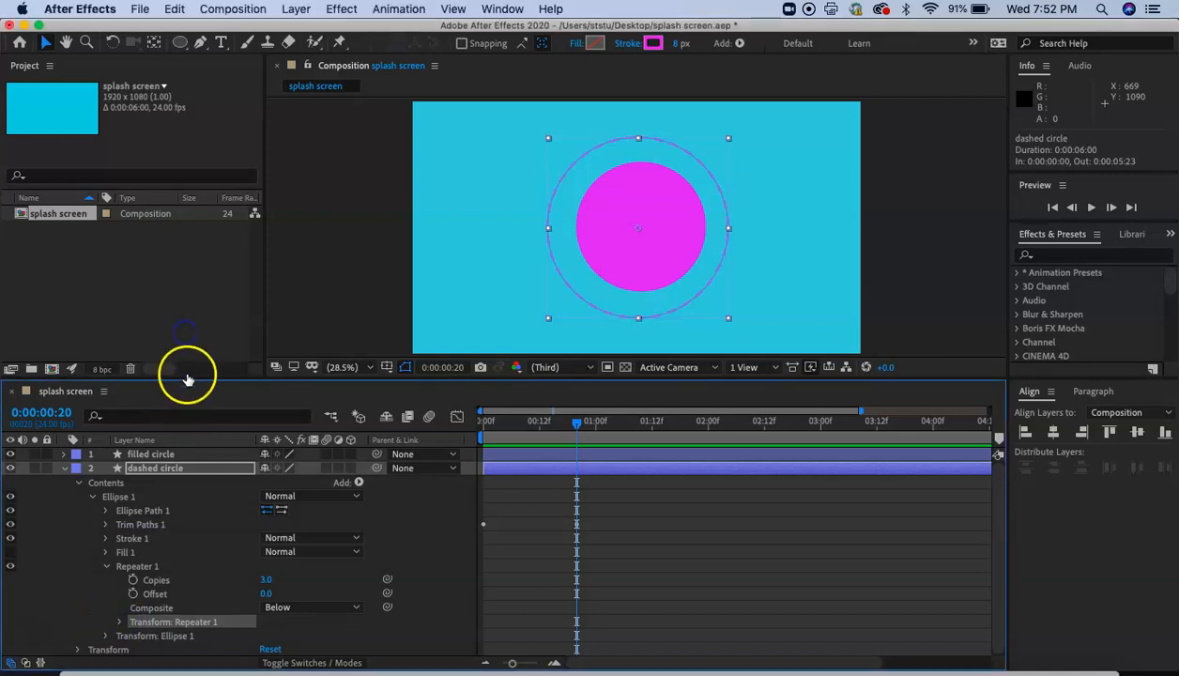
pyautogui.moveTo(193, 385); pyautogui.dragTo(192, 379)
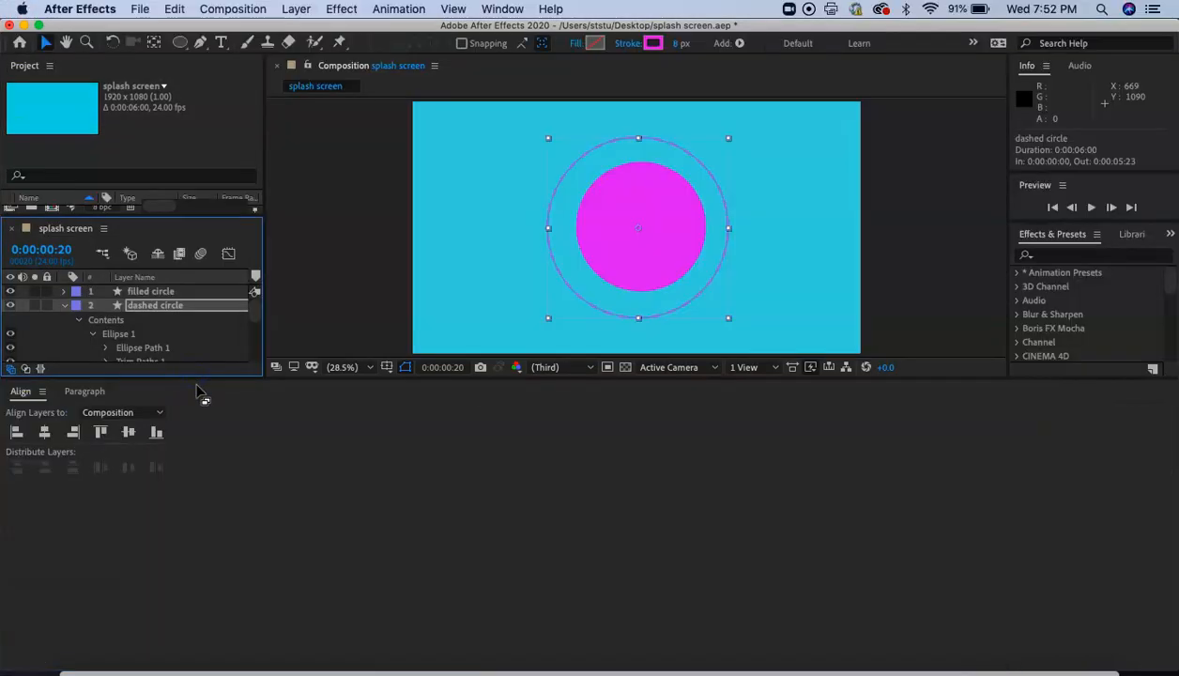
pyautogui.press('super+Up')
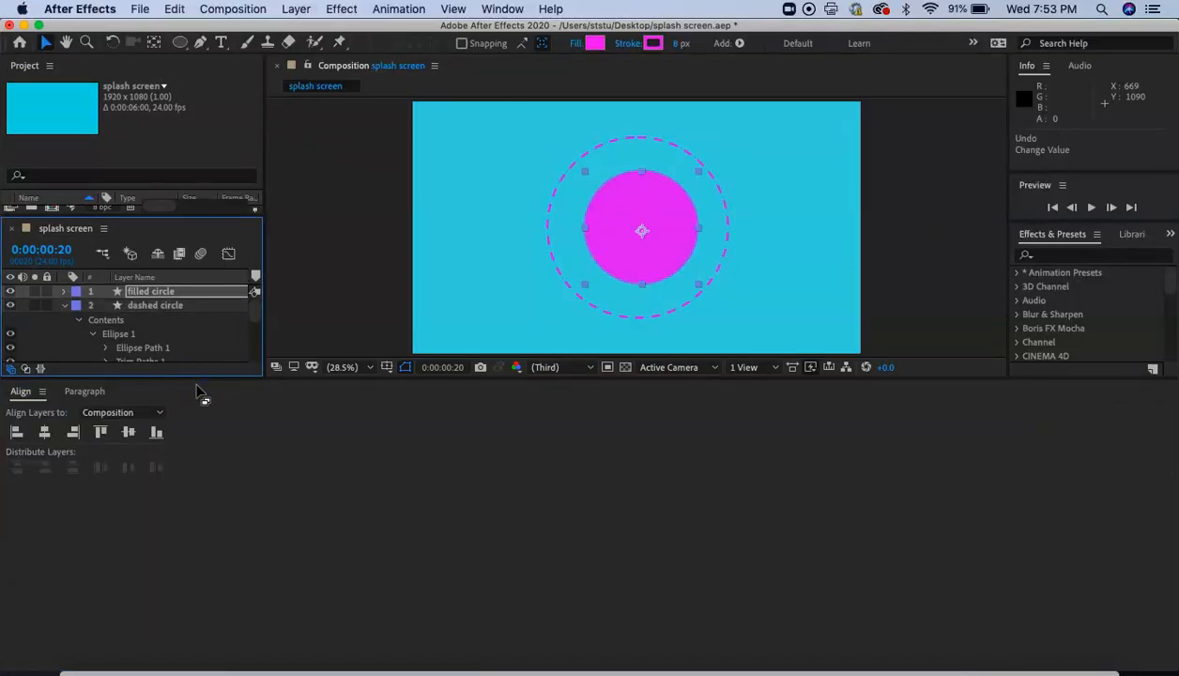
# Reset the Standard workspace to its saved layout and move the current time to 0:00:00:19
pyautogui.click(500, 8)
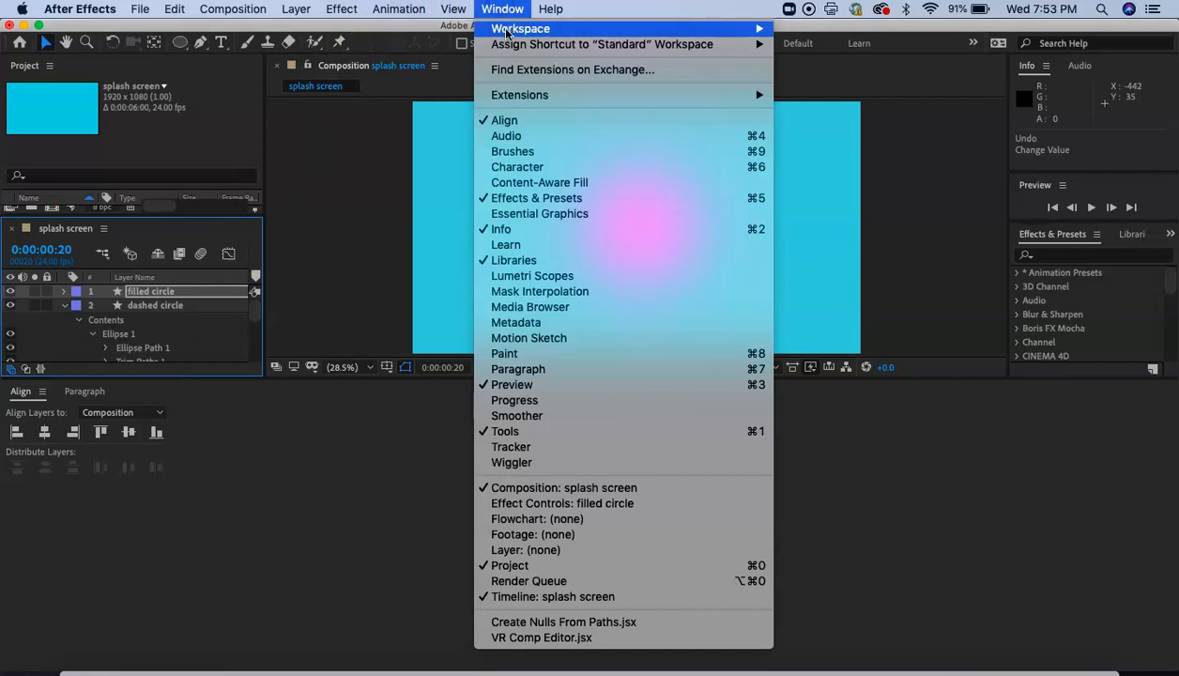
pyautogui.moveTo(544, 28)
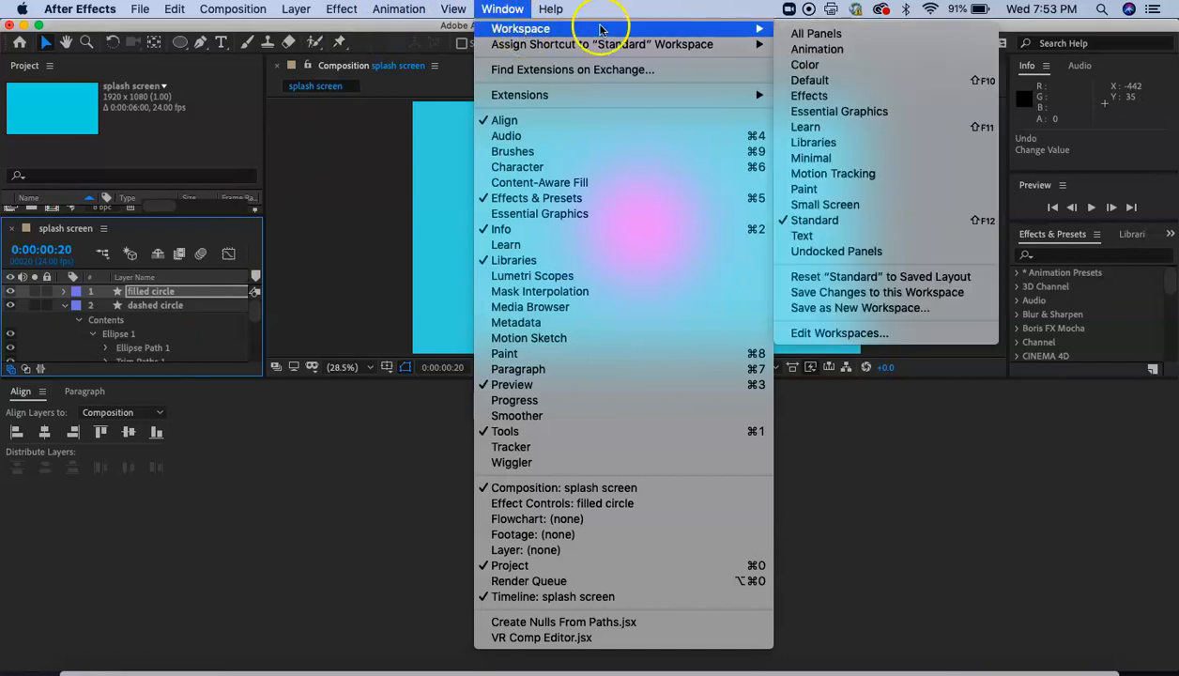
pyautogui.click(822, 277)
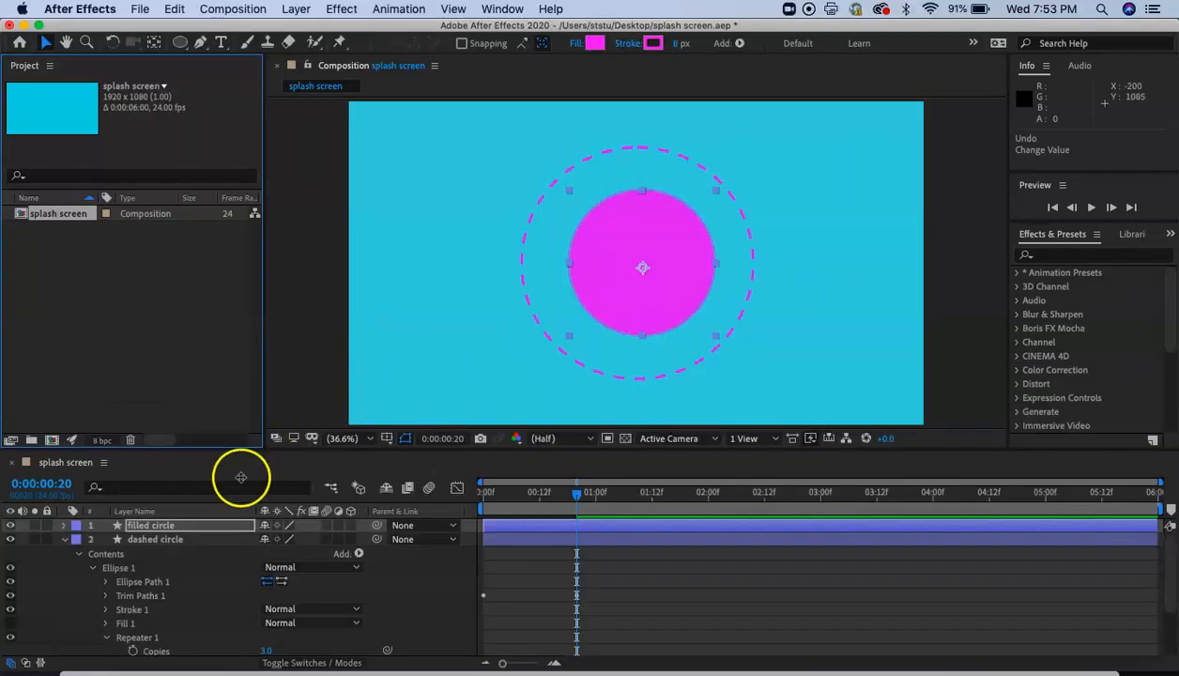
pyautogui.moveTo(574, 492)
pyautogui.mouseDown()
pyautogui.moveTo(484, 497)
pyautogui.moveTo(572, 507)
pyautogui.mouseUp()
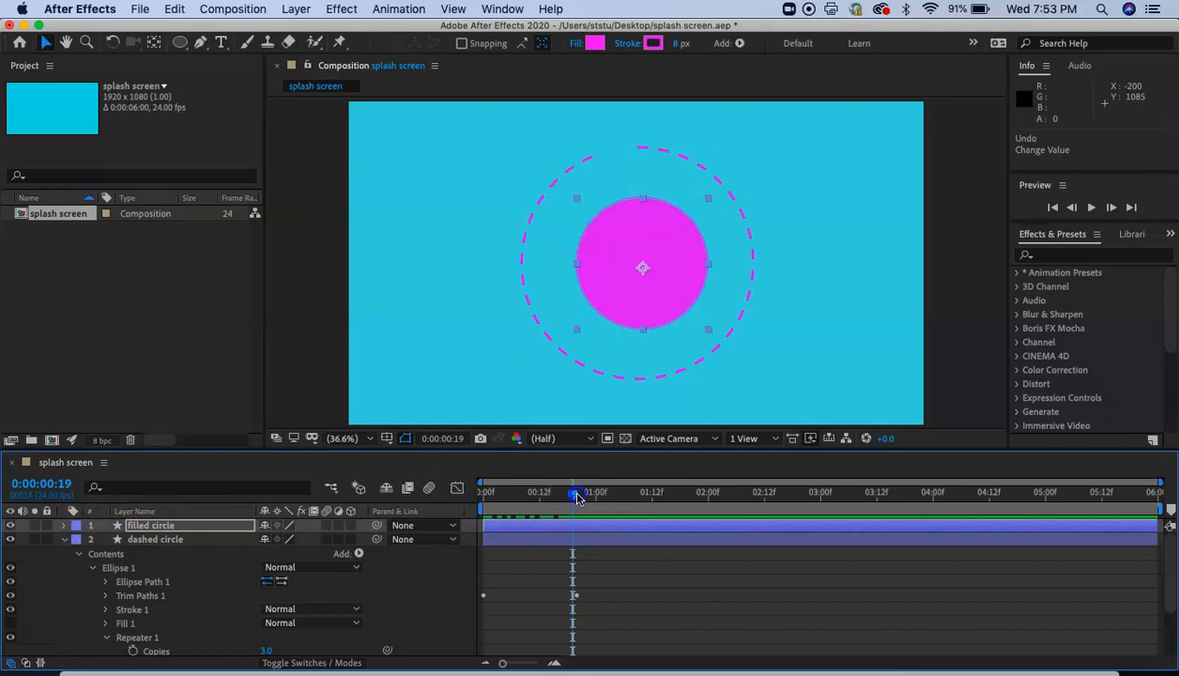
# Select the dashed circle's Repeater 1 and enlarge the timeline area so all its properties fit
pyautogui.click(143, 638)
pyautogui.scroll(-3, 156, 640)
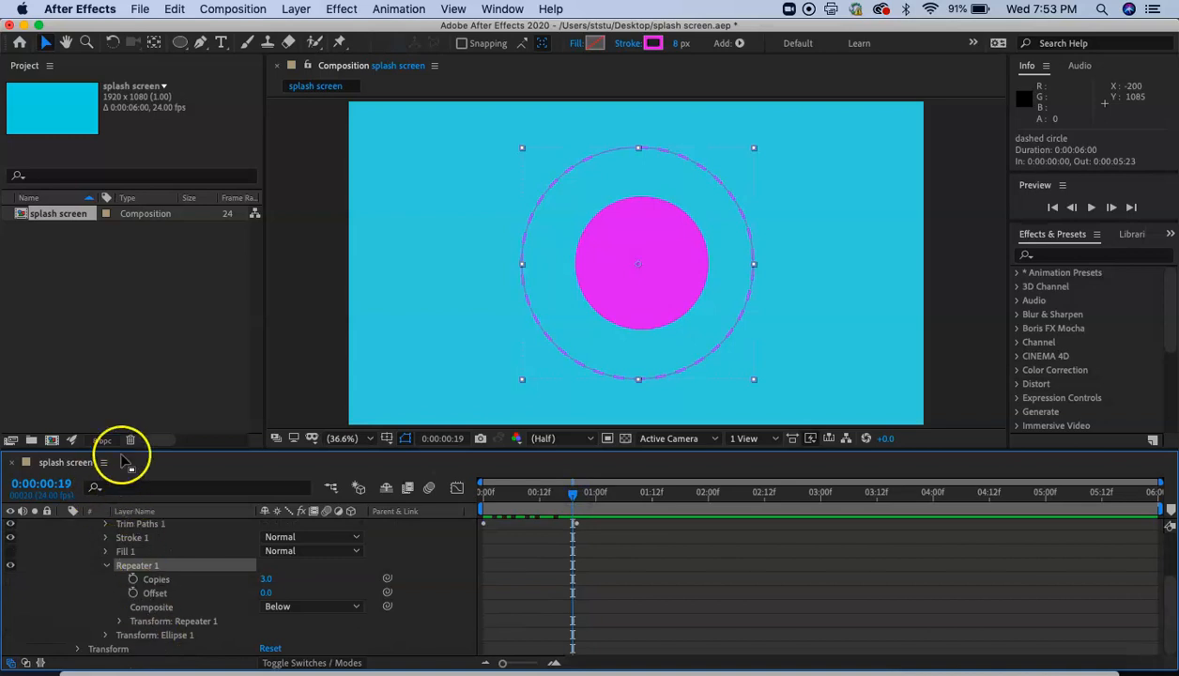
pyautogui.moveTo(179, 445); pyautogui.dragTo(236, 452)
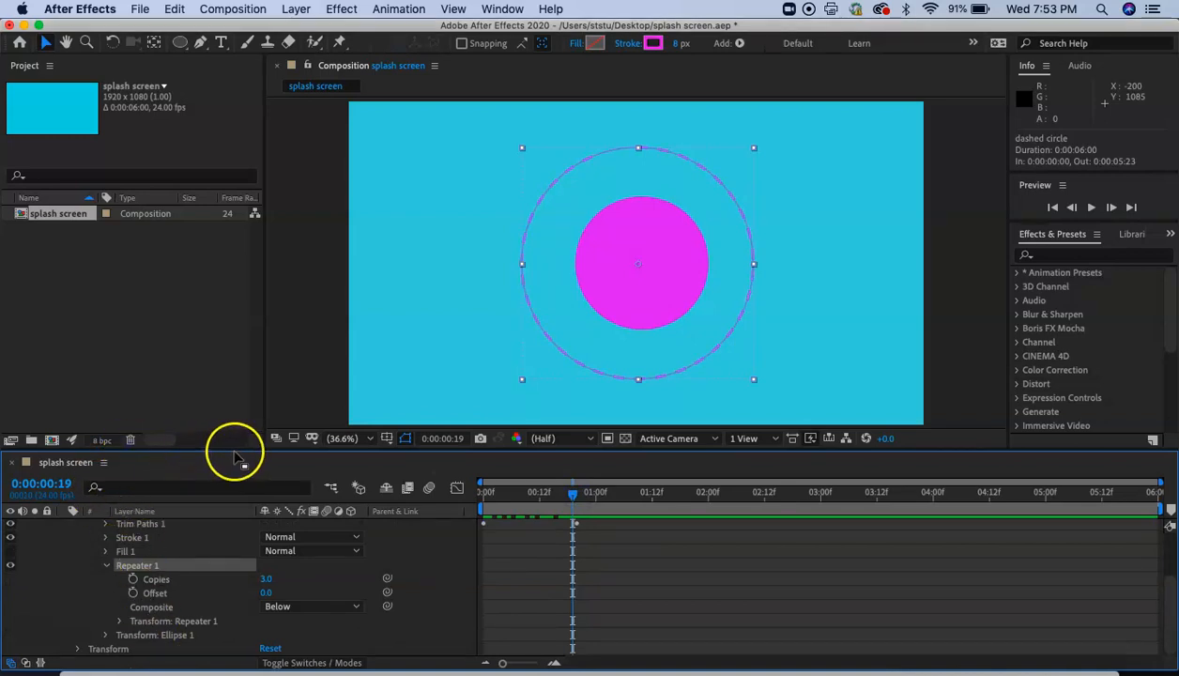
pyautogui.moveTo(235, 450); pyautogui.dragTo(222, 349)
pyautogui.click(181, 519)
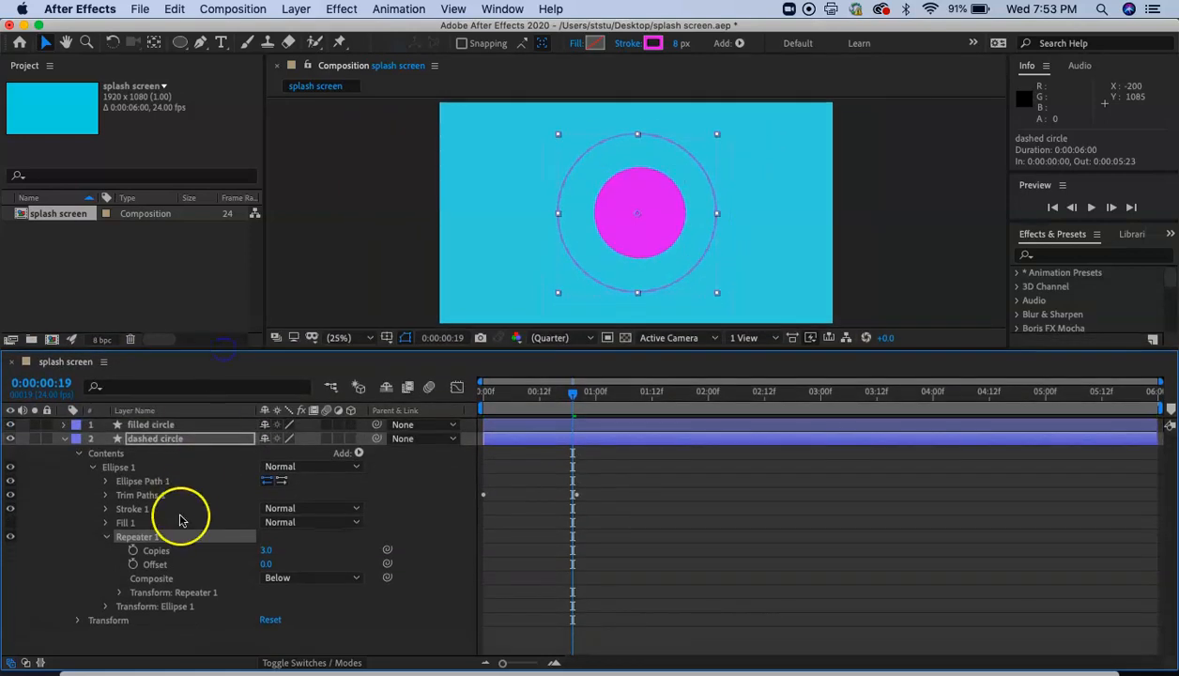
# Expand Repeater 1's transform group and add a Scale keyframe at 0:00:00:19
pyautogui.click(156, 592)
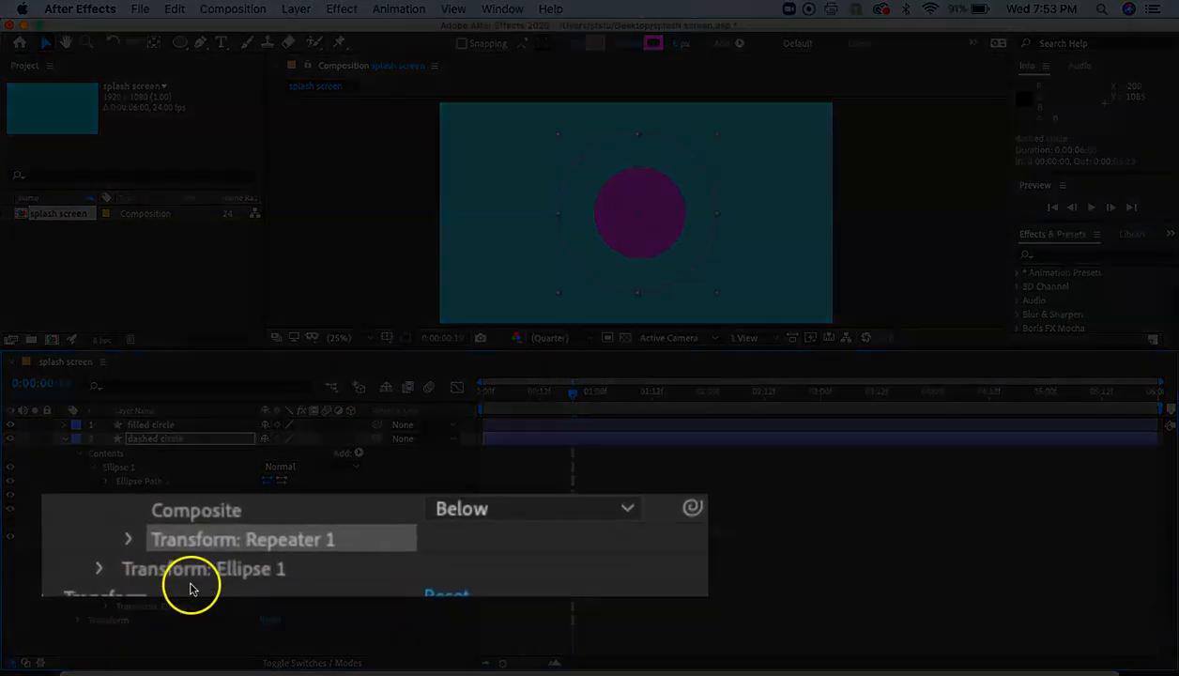
pyautogui.click(130, 538)
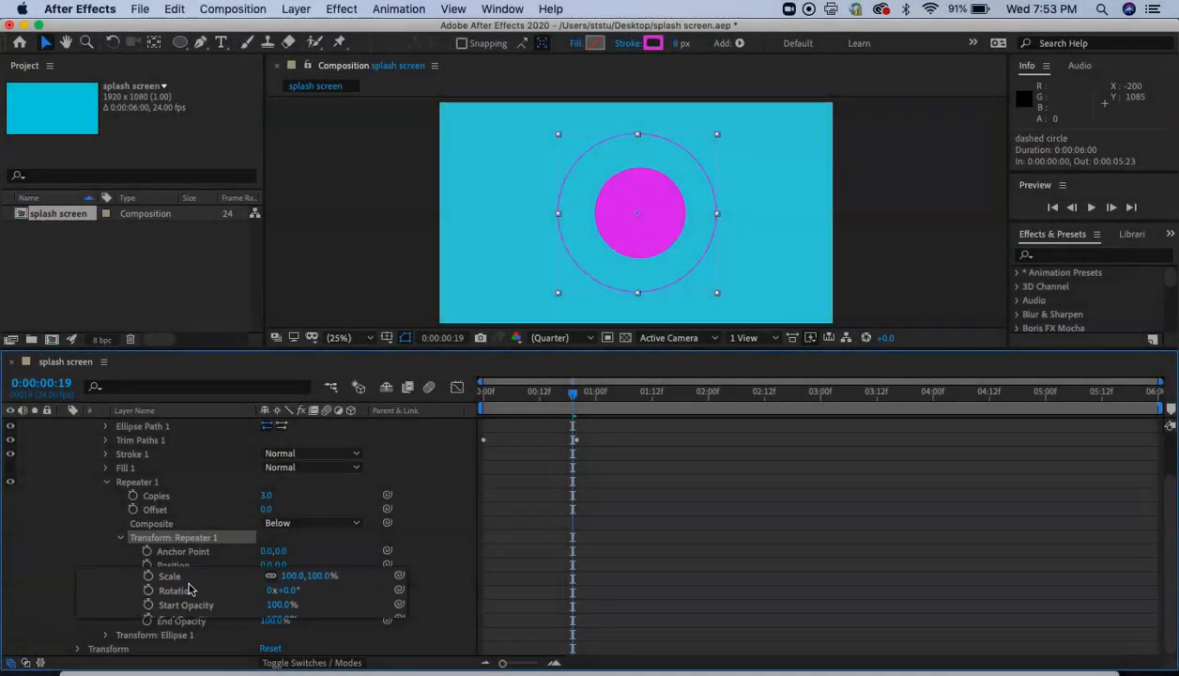
pyautogui.click(147, 580)
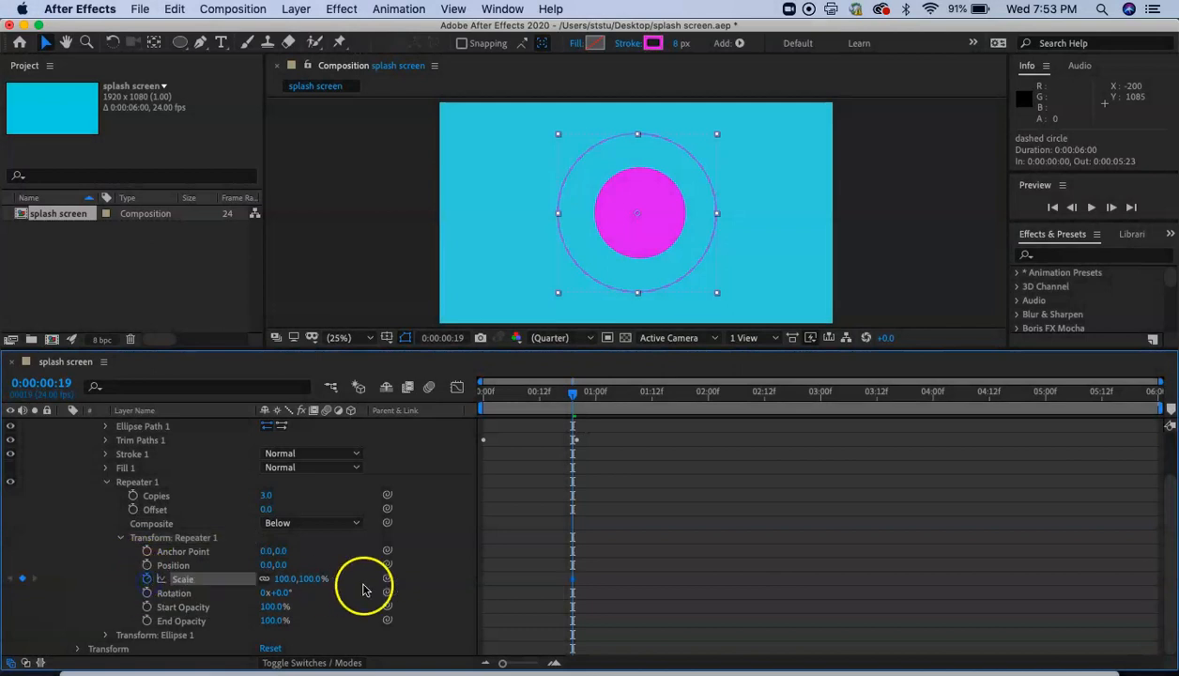
# Move the current time to 0:00:01:10 and increase Repeater 1's Scale to create a second keyframe
pyautogui.moveTo(570, 397); pyautogui.dragTo(644, 400)
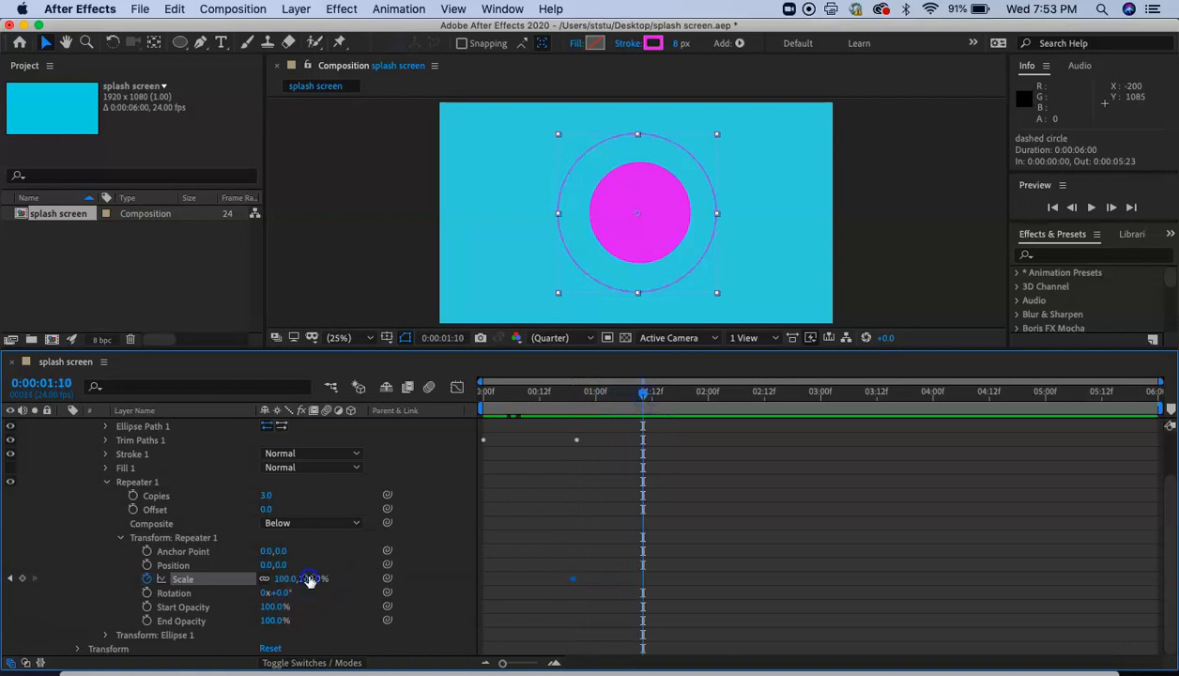
pyautogui.moveTo(309, 578); pyautogui.dragTo(454, 577)
pyautogui.moveTo(540, 571); pyautogui.dragTo(544, 571)
# Return the current time to 0:00:00:00 and preview the animation with the repeater's Scale keyframes
pyautogui.moveTo(641, 395); pyautogui.dragTo(389, 426)
pyautogui.press('space')
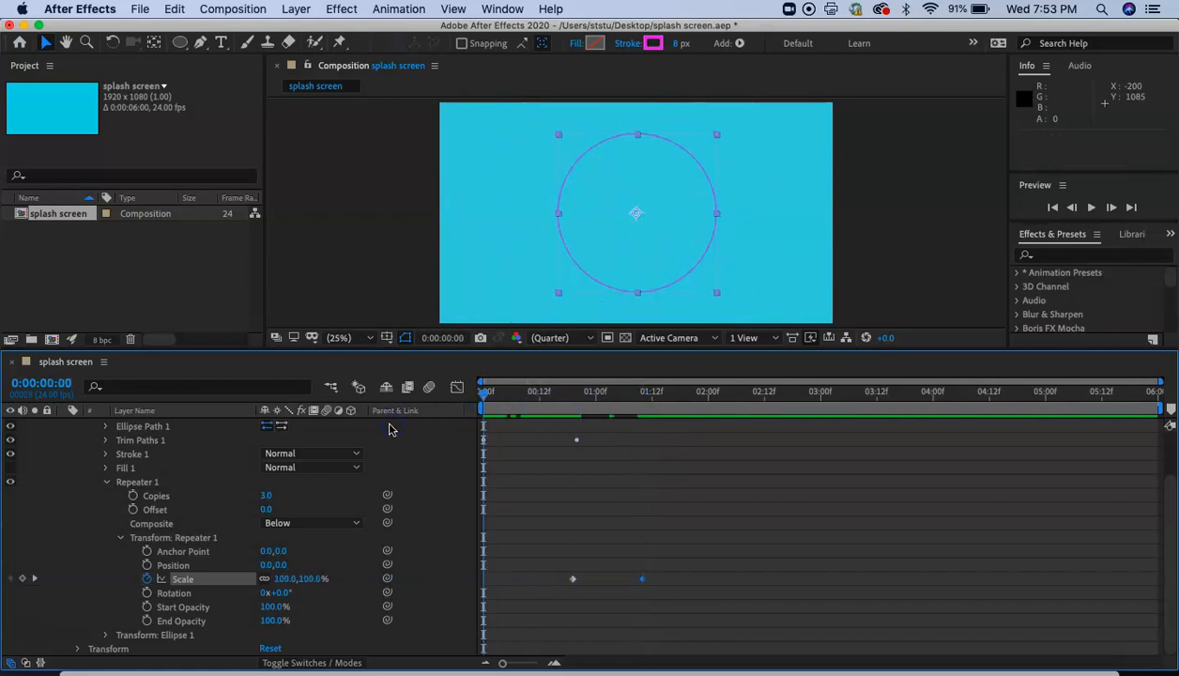
pyautogui.press('space')
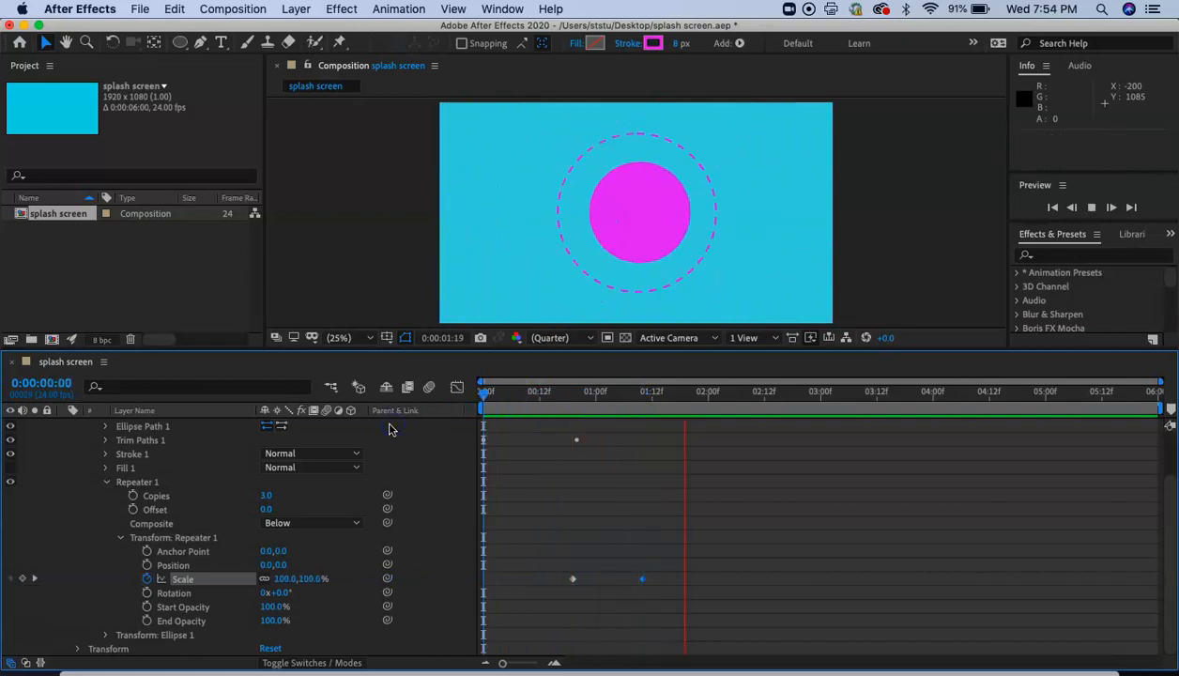